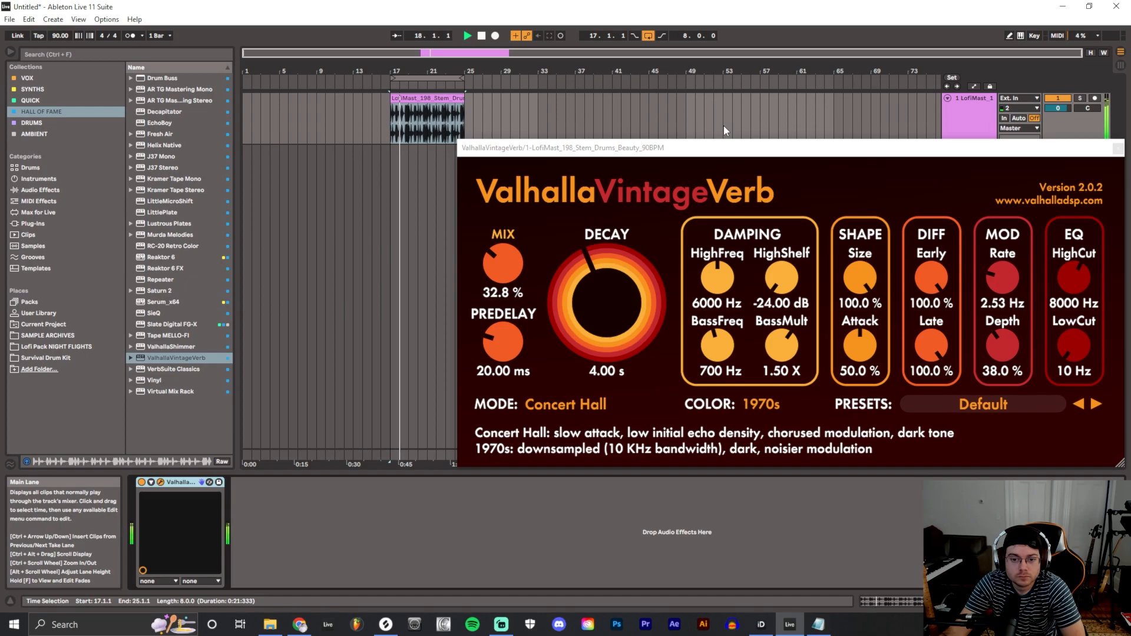
- Compare the playing drum loop with ValhallaVintageVerb bypassed and re-enabled, then stop playback and shift the plugin window slightly
left_click(142, 482)
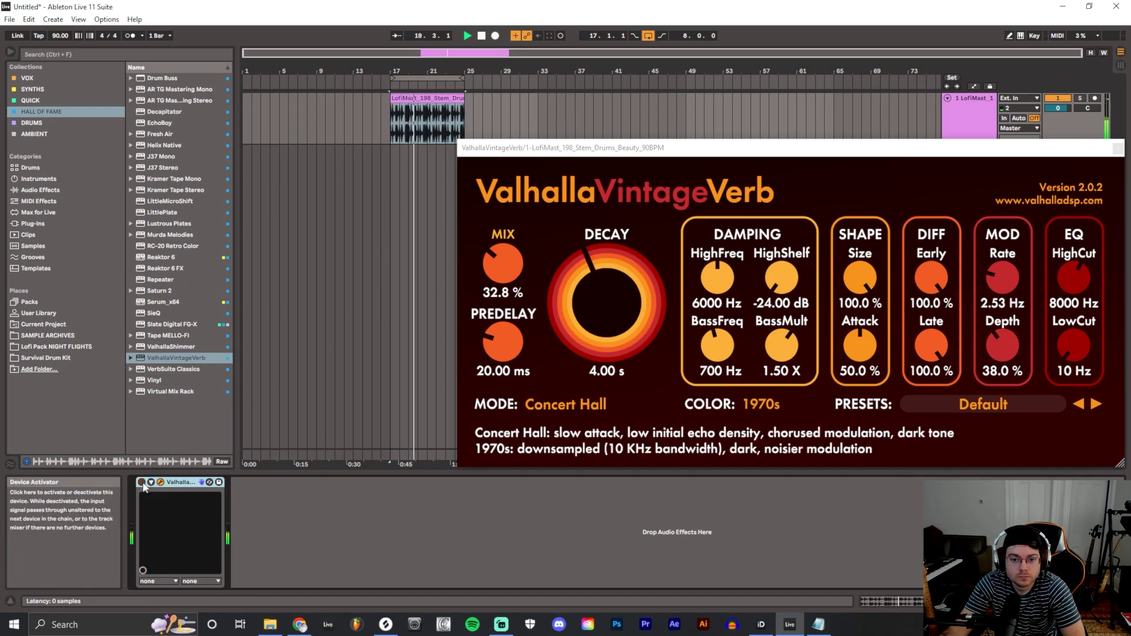
left_click(142, 482)
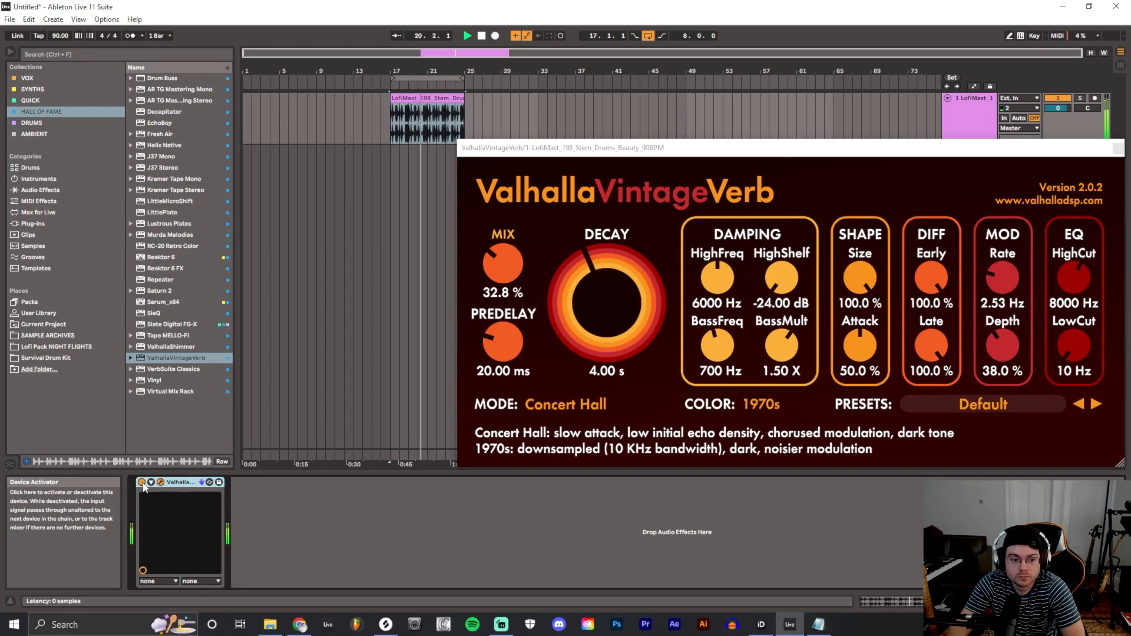
left_click(482, 37)
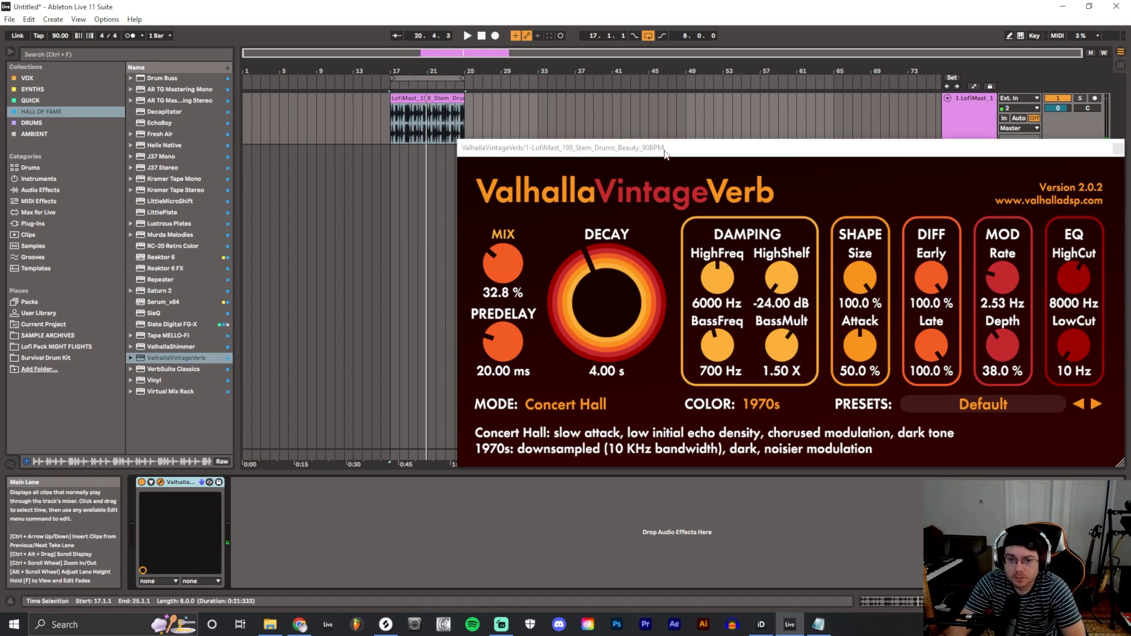
left_click_drag(665, 153, 643, 151)
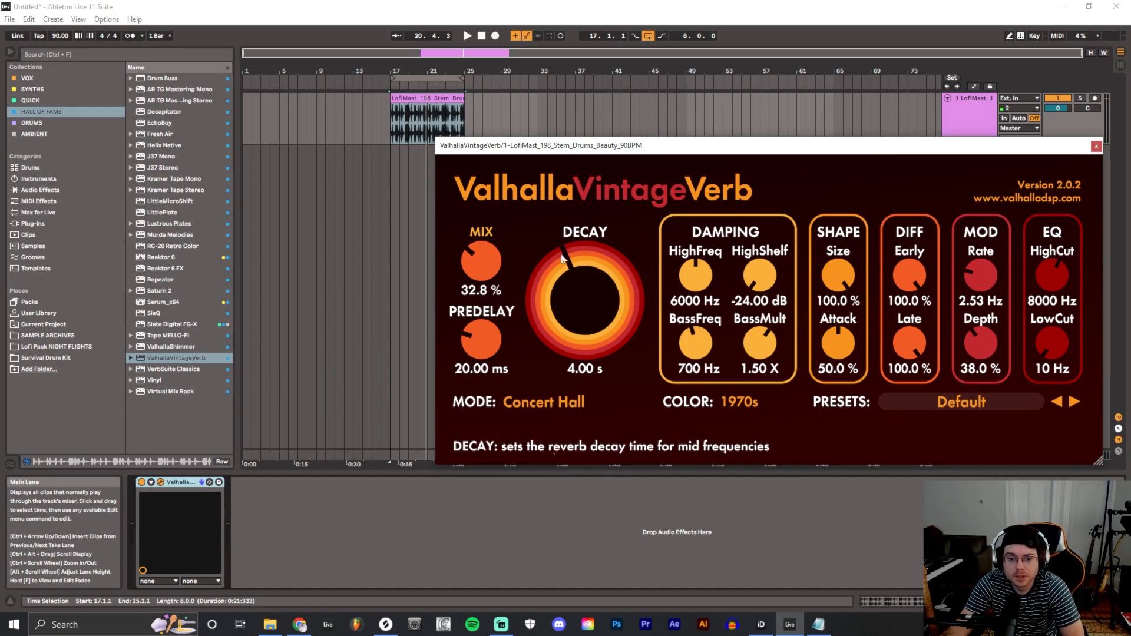
- Play the drum loop and audition ValhallaVintageVerb's Concert Hall and Bright Hall modes
left_click(932, 405)
left_click(564, 403)
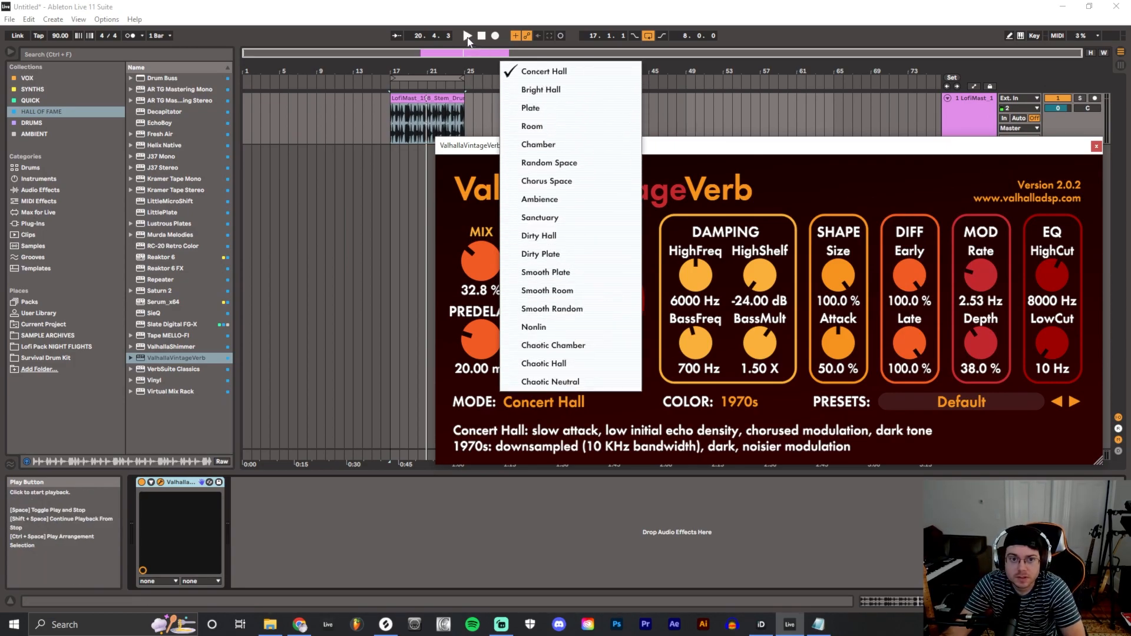
key("space")
left_click(517, 71)
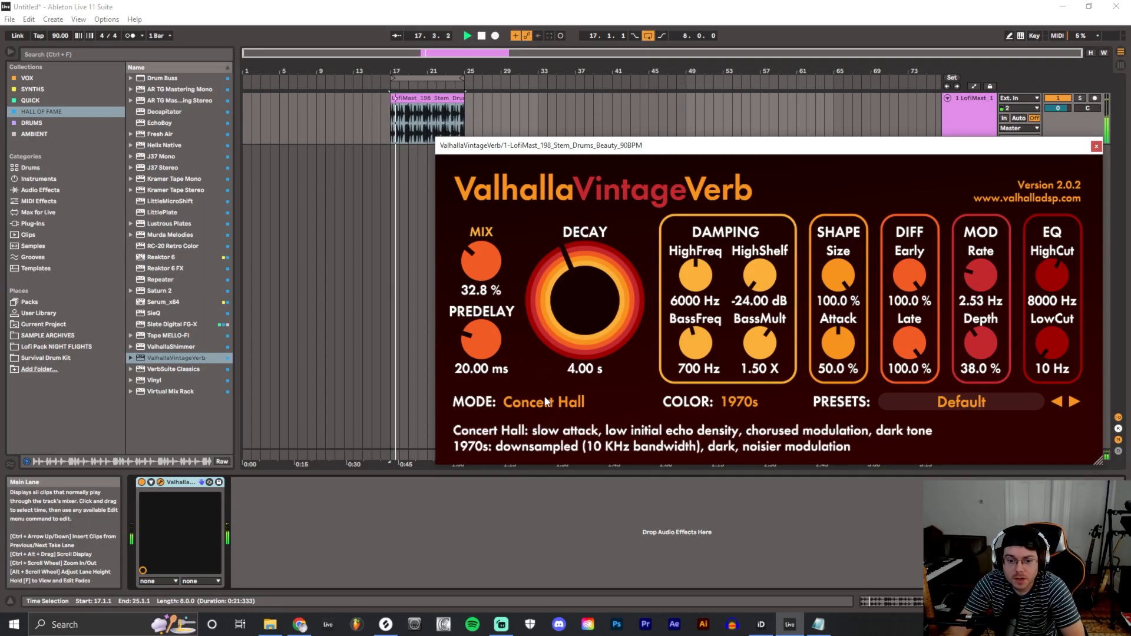
left_click(545, 401)
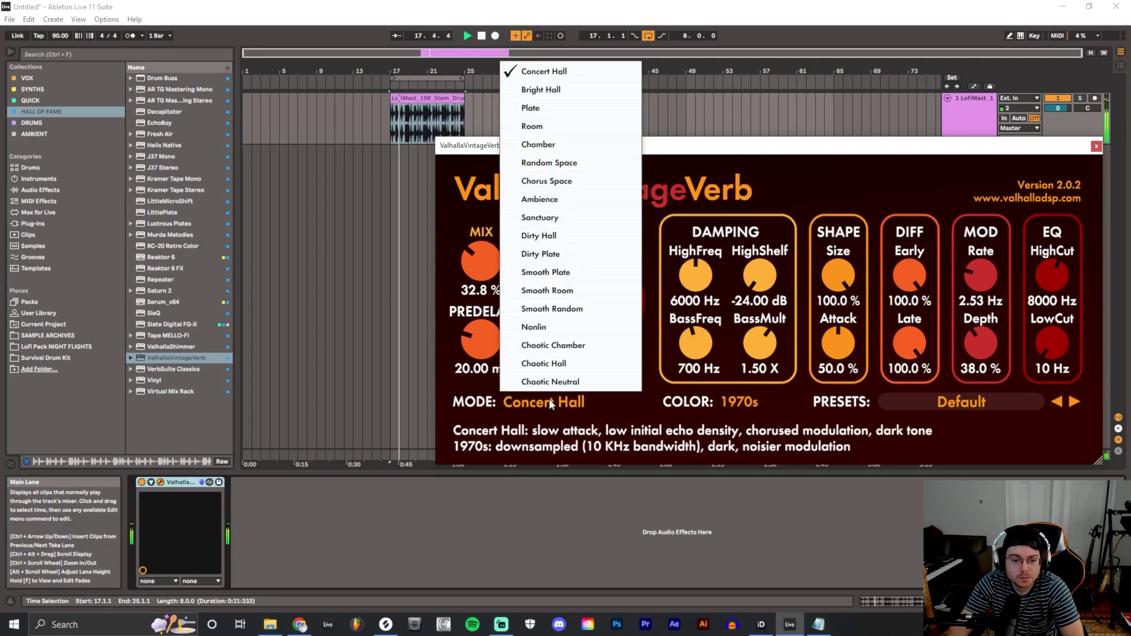
left_click(609, 99)
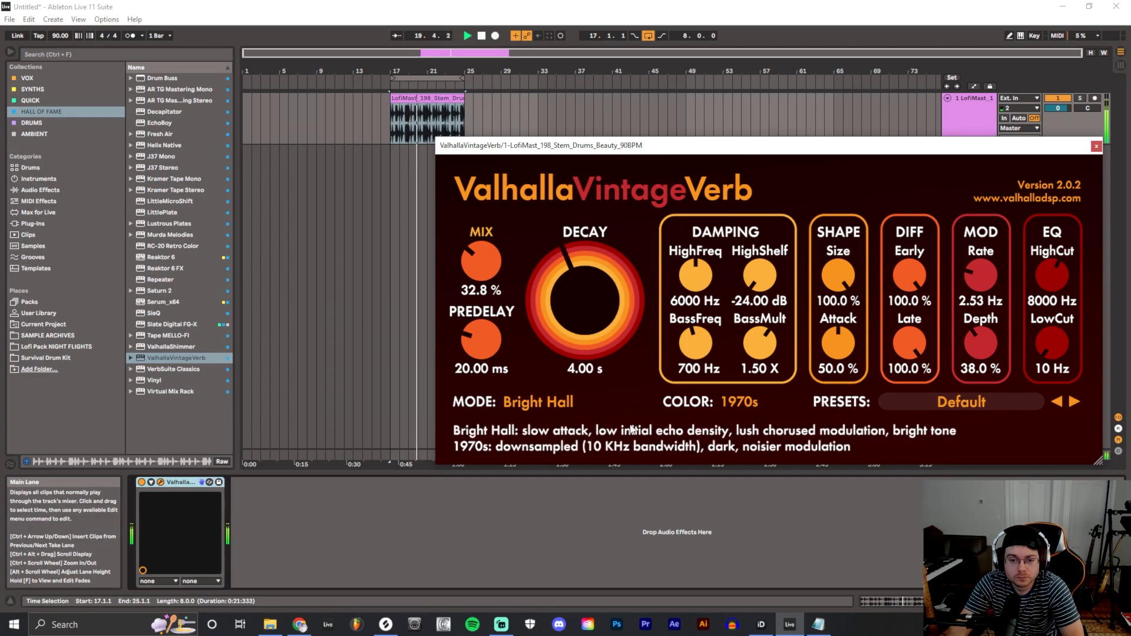
- Audition the Plate, Room and Chamber reverb modes on the playing drum loop
left_click(578, 400)
left_click(583, 105)
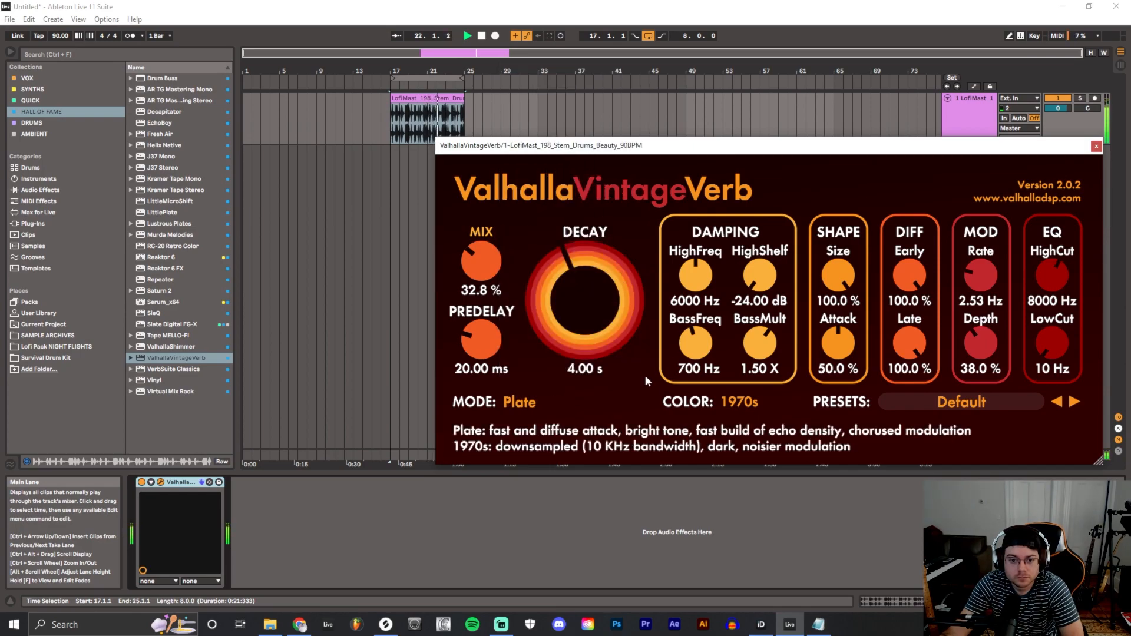
left_click(578, 405)
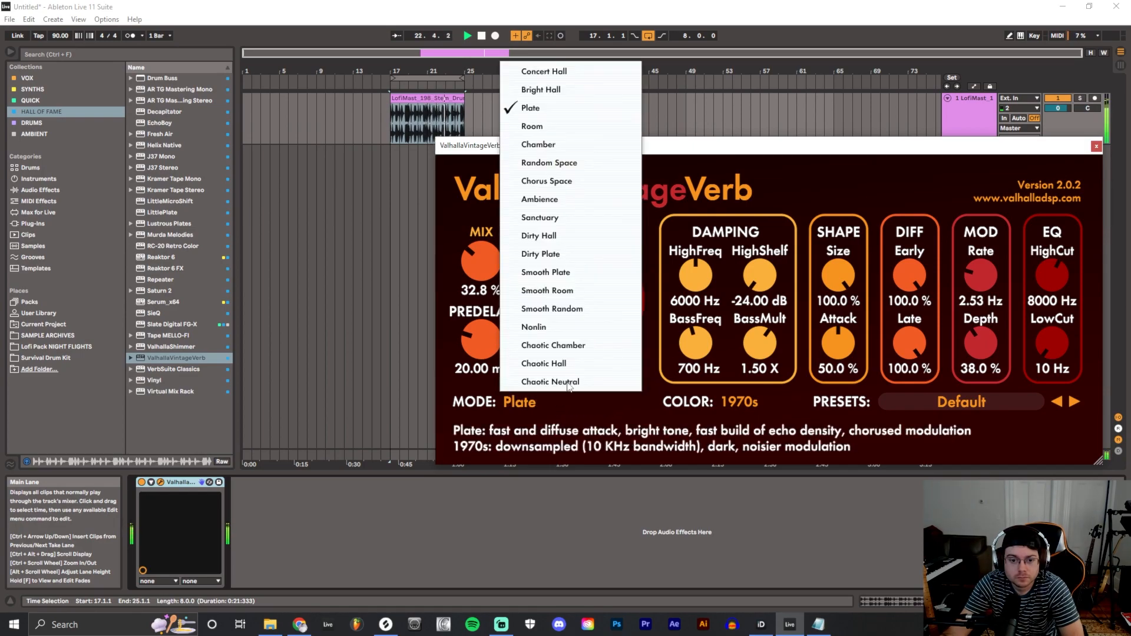
left_click(583, 123)
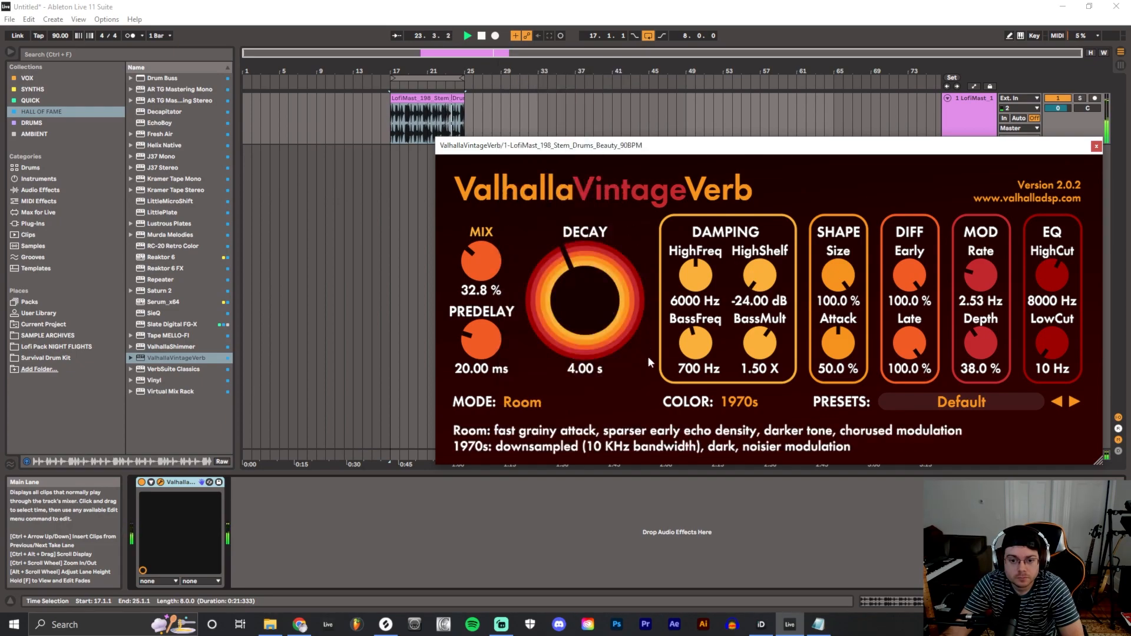
left_click(559, 404)
left_click(589, 150)
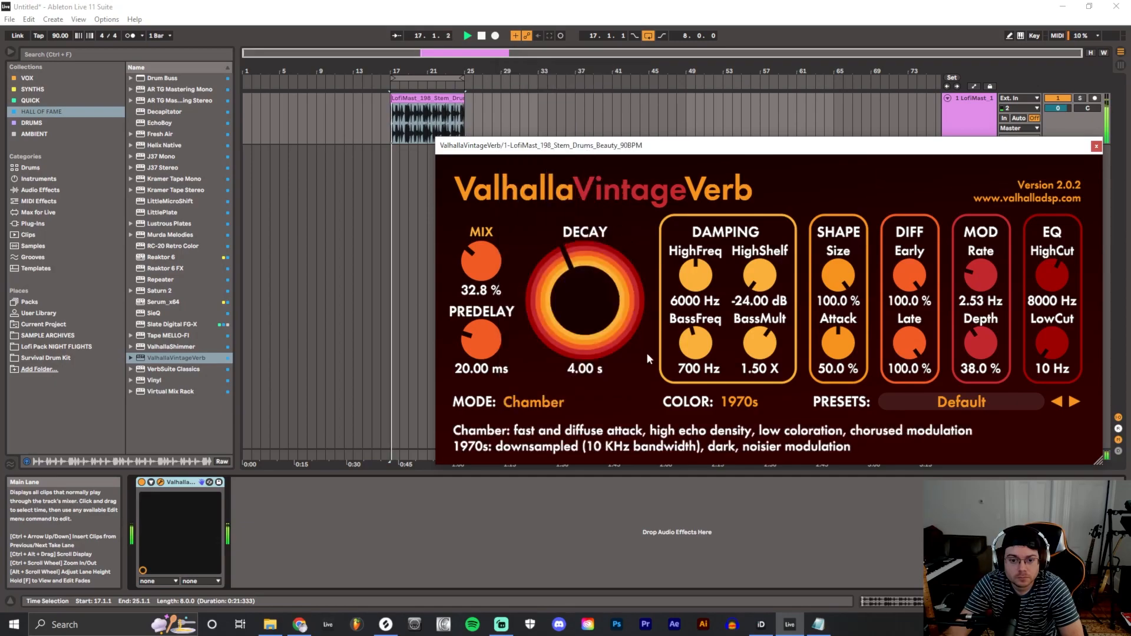
- Audition the Random Space, Chorus Space and Ambience reverb modes, and stop playback
left_click(574, 401)
left_click(608, 165)
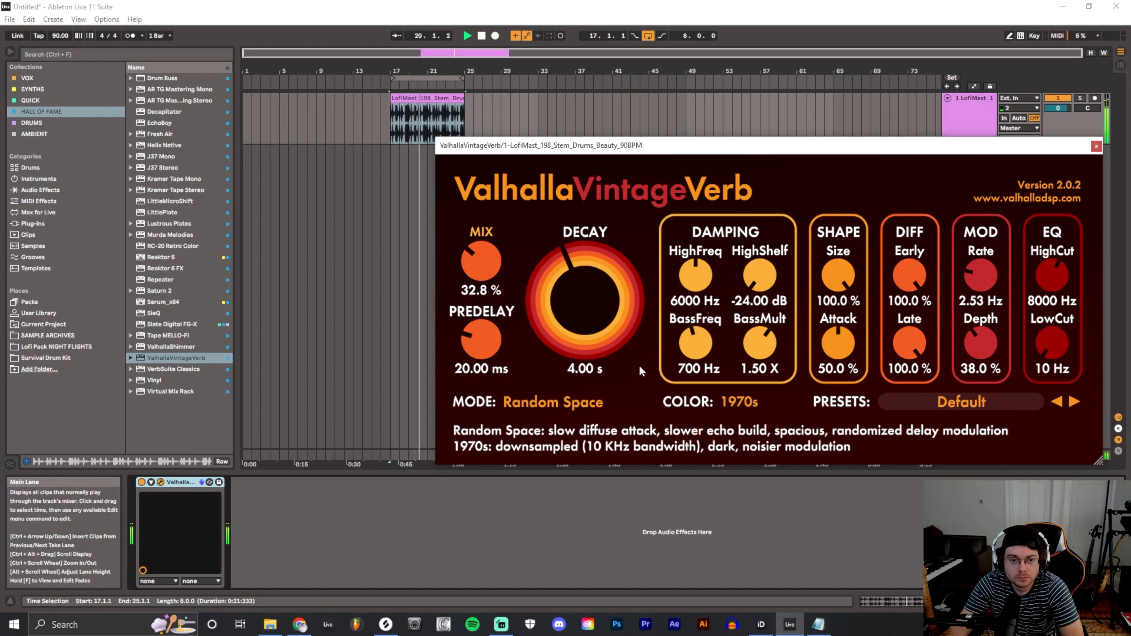
left_click(607, 403)
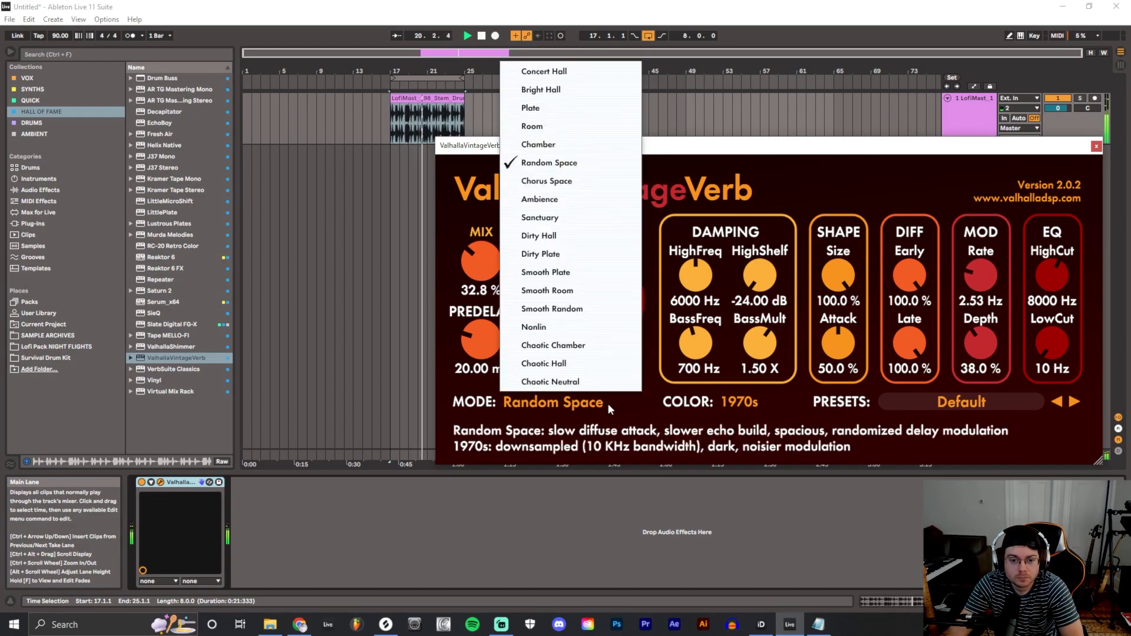
left_click(623, 181)
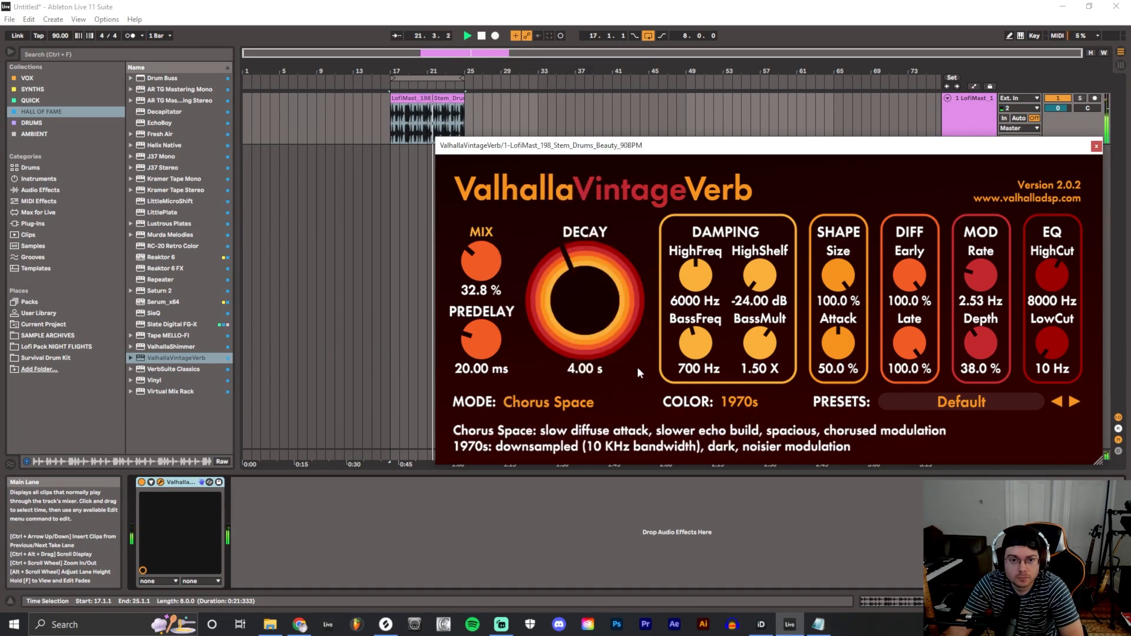
left_click(607, 401)
left_click(623, 198)
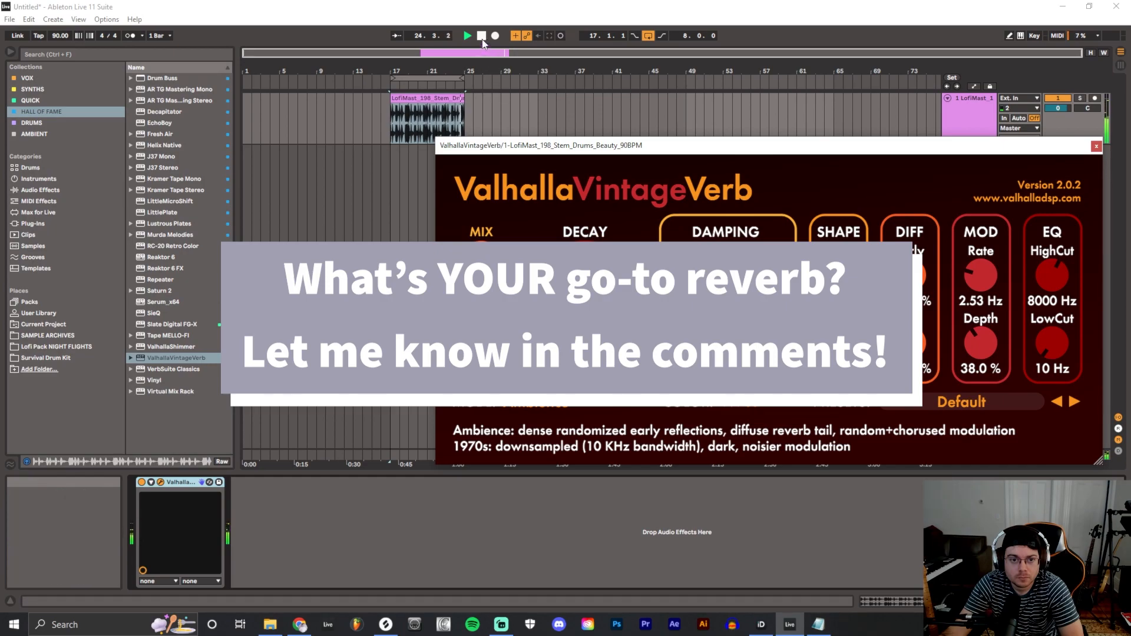
left_click(644, 133)
key("space")
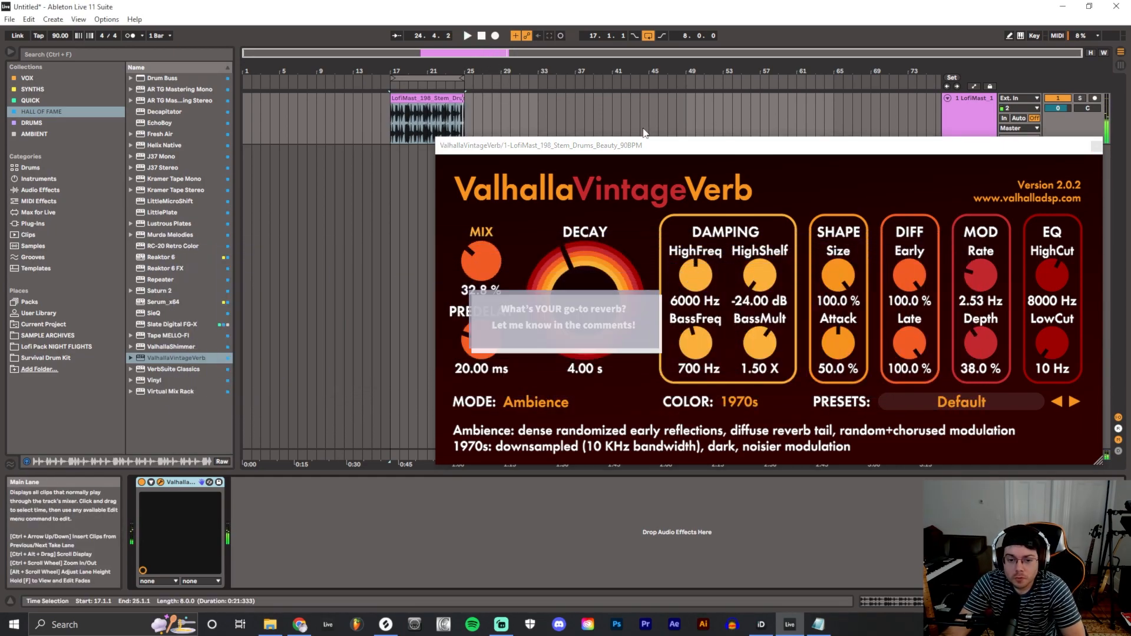
- Review the list of reverb modes and set ValhallaVintageVerb to Concert Hall
left_click(595, 398)
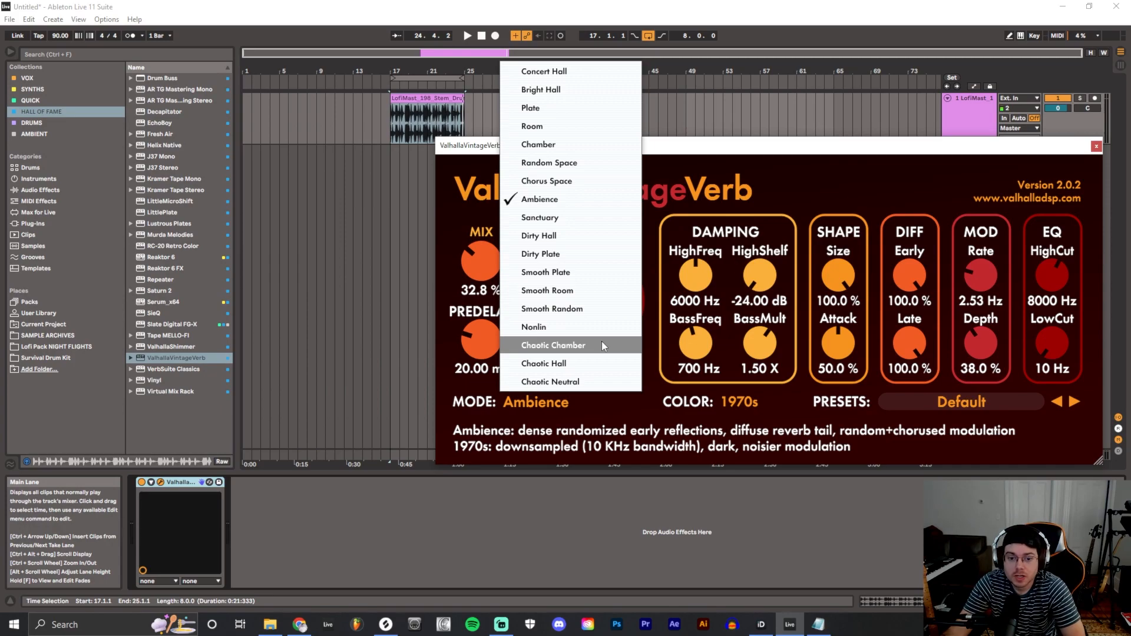
left_click(653, 299)
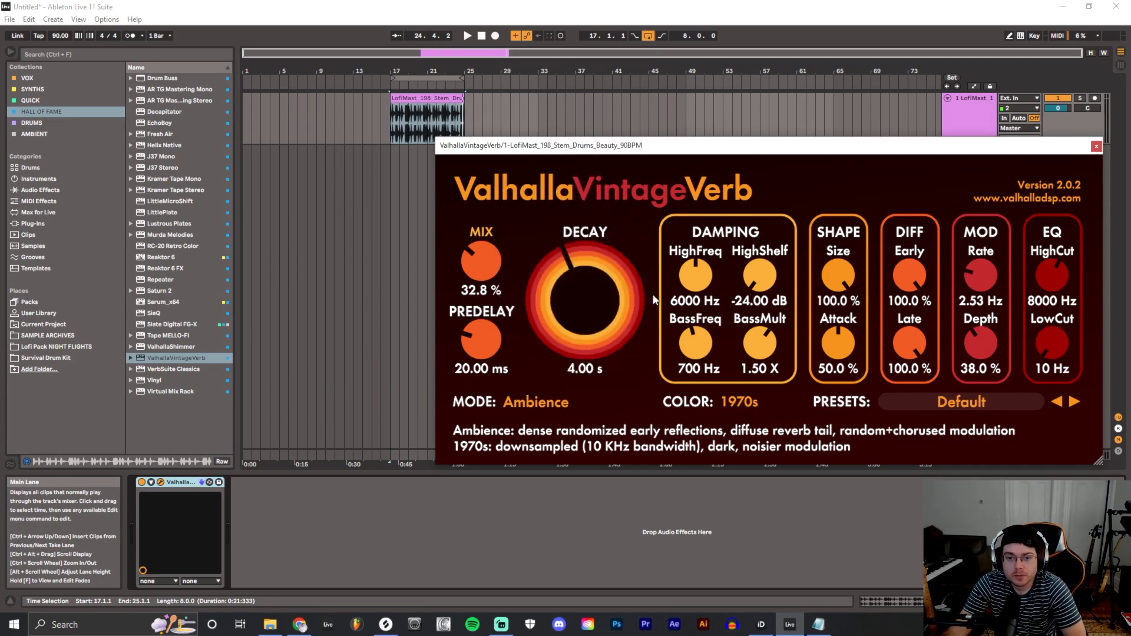
left_click(566, 398)
left_click(611, 73)
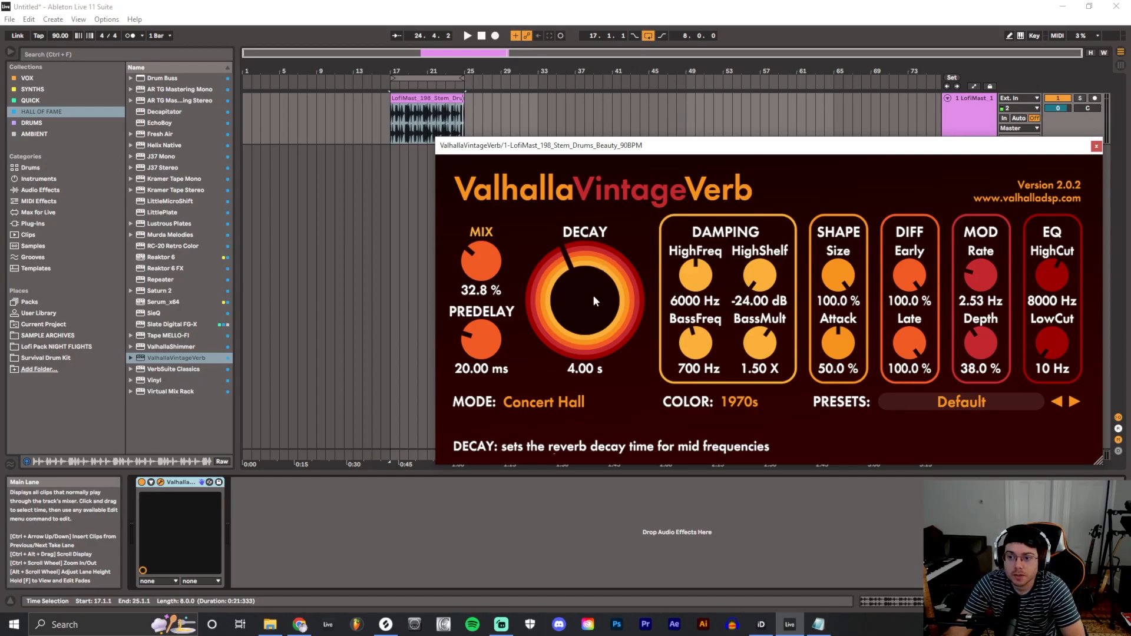
left_click_drag(663, 149, 592, 141)
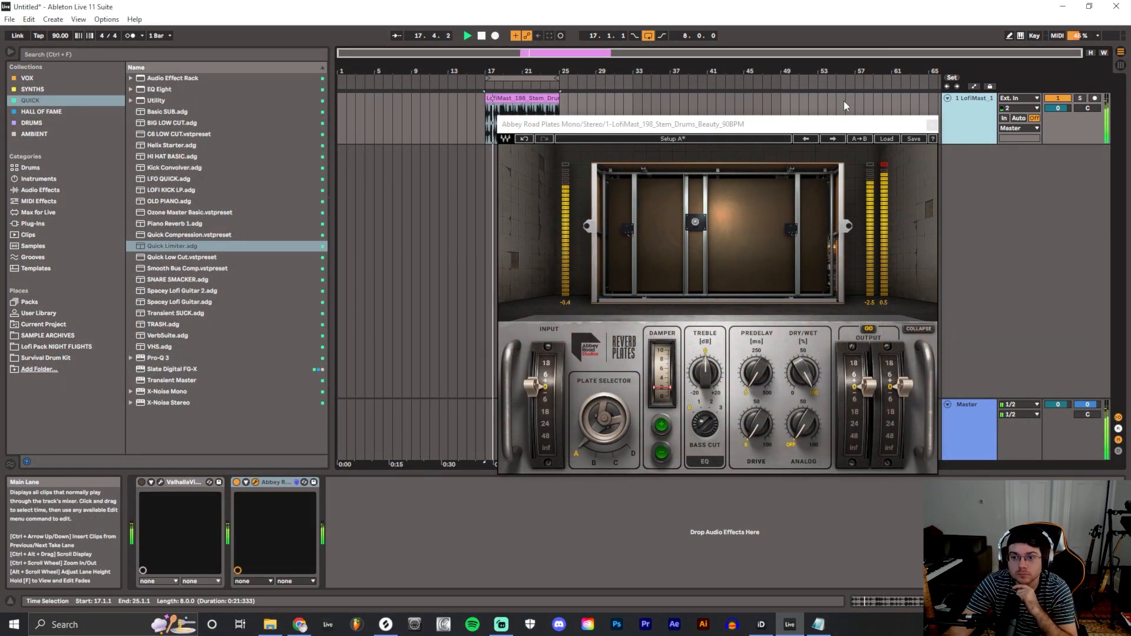
- Show the drum clip's properties, including its gain, and return to the track's device chain
left_click(539, 96)
double_click(539, 96)
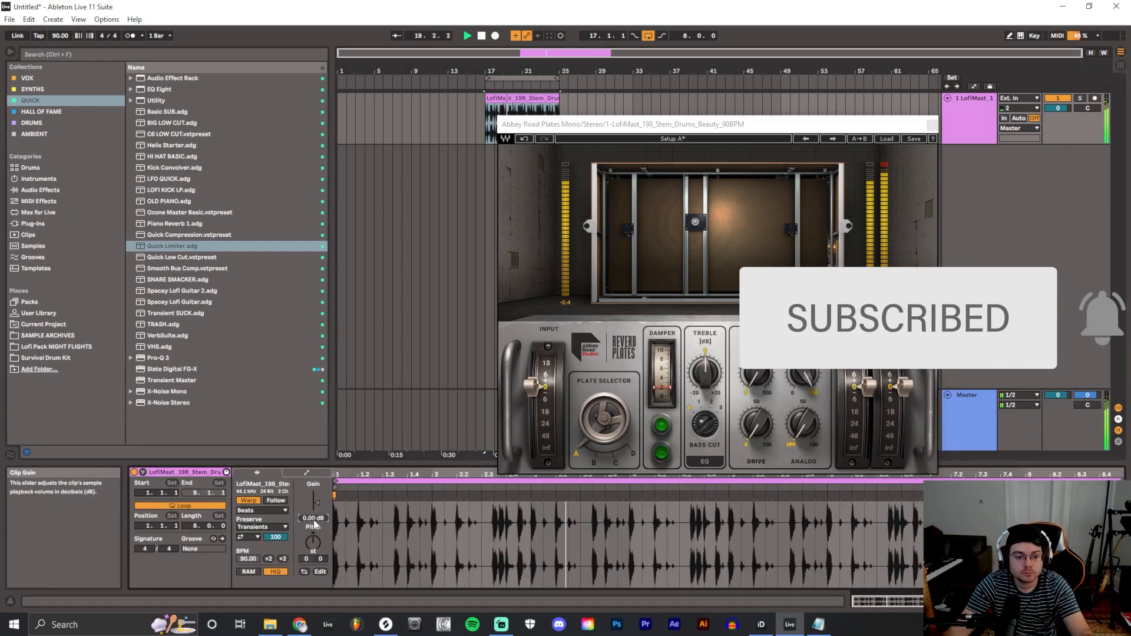
key("shift+Tab")
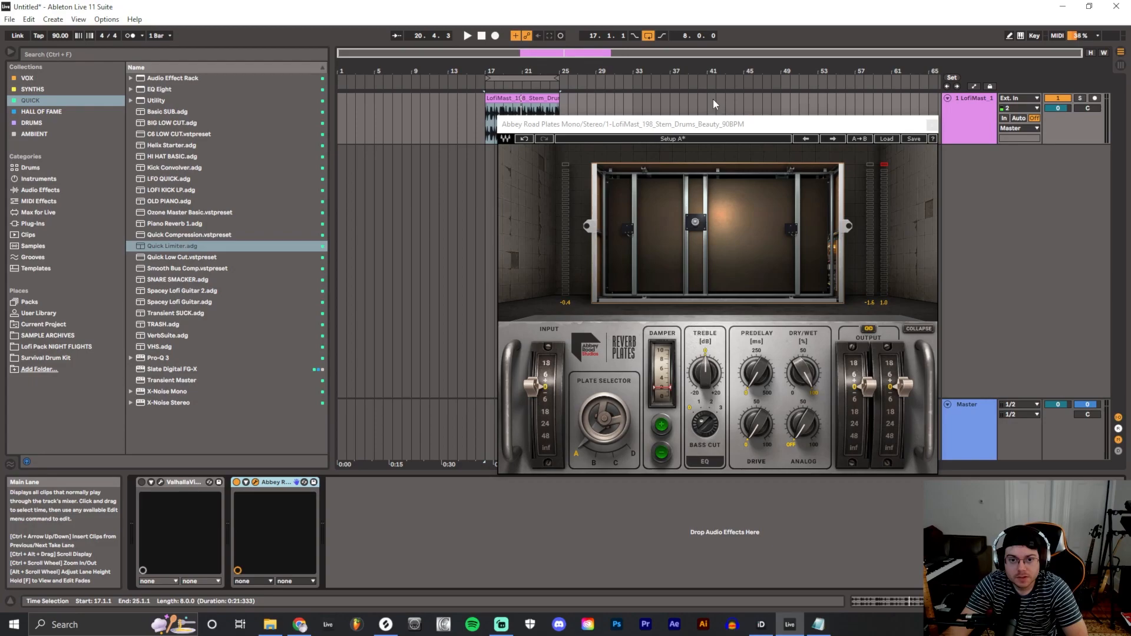
- Reset the level meters in Abbey Road Plates, play the drum loop and audition plates B, C and D
left_click(883, 165)
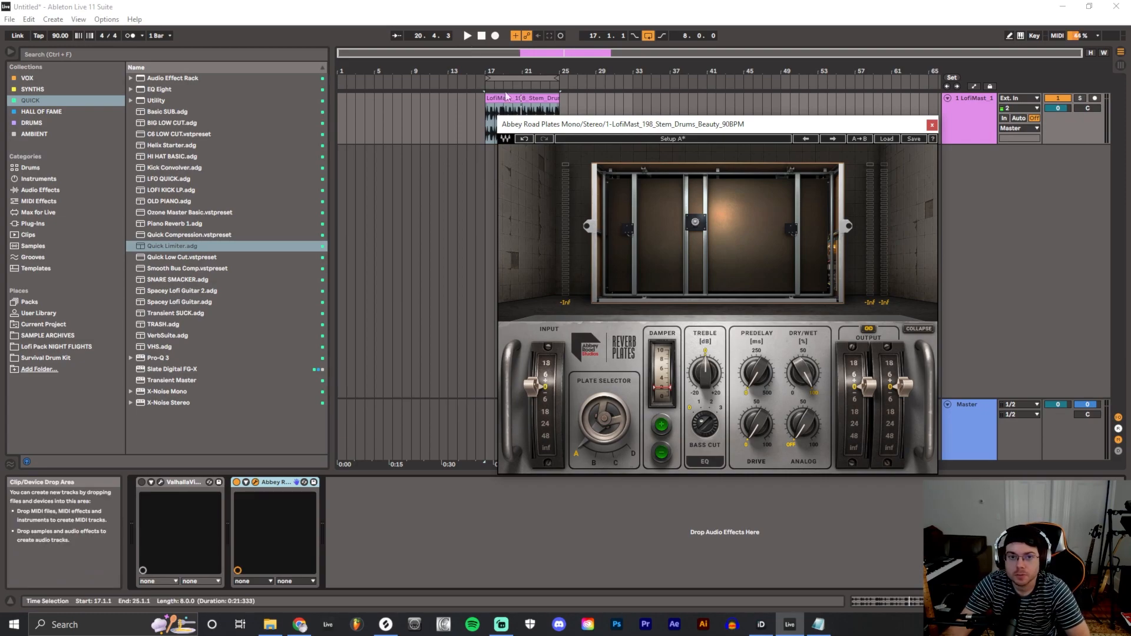
key("space")
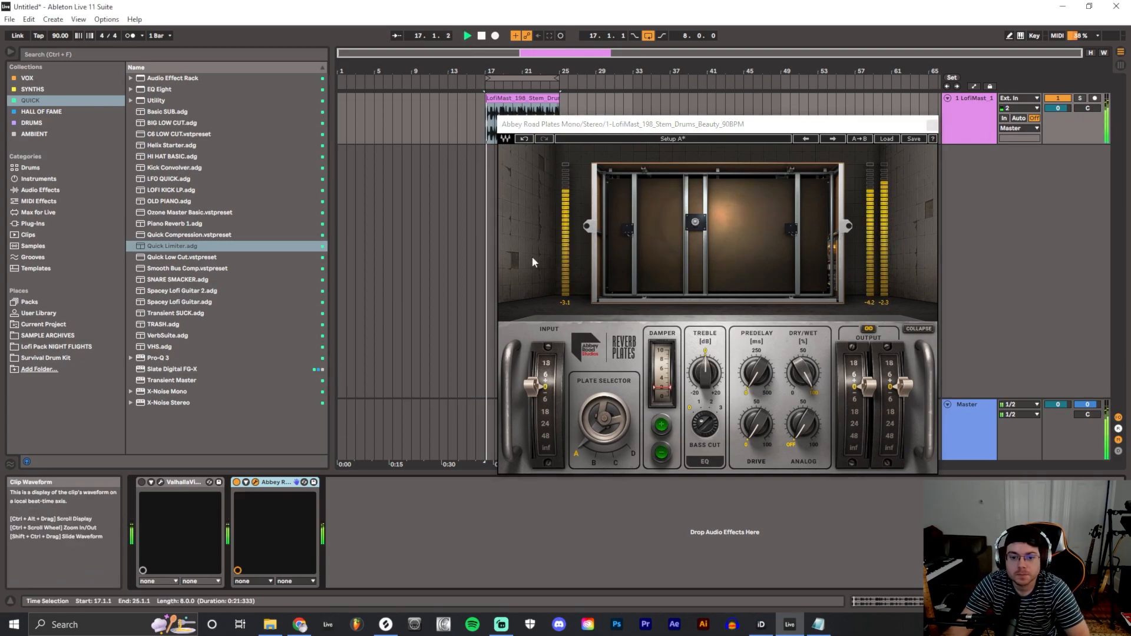
left_click(594, 463)
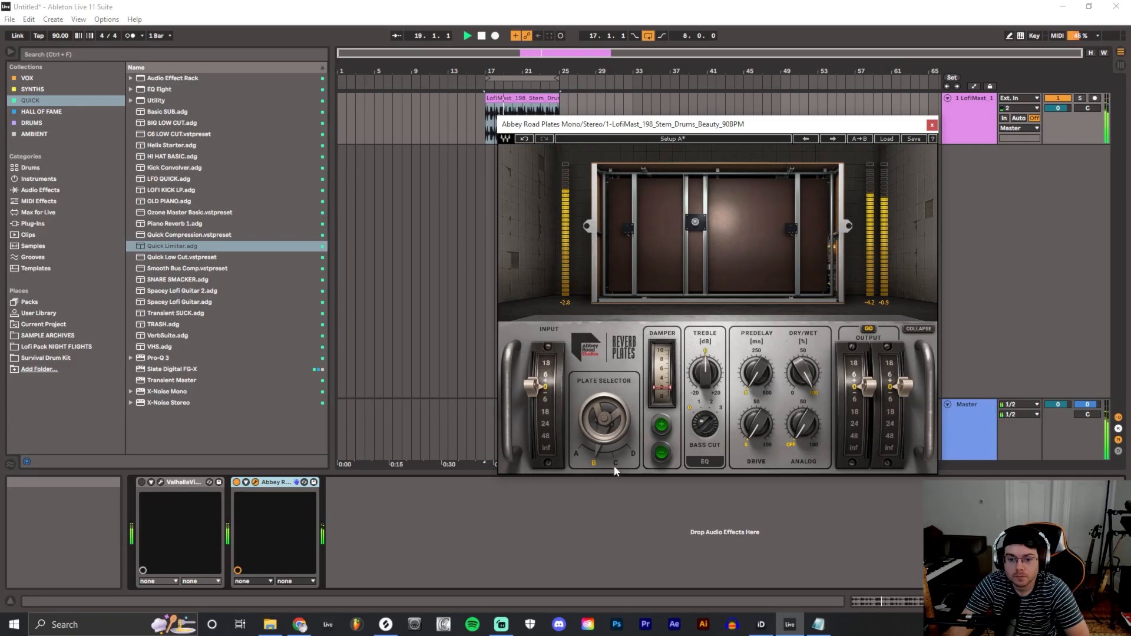
left_click(616, 462)
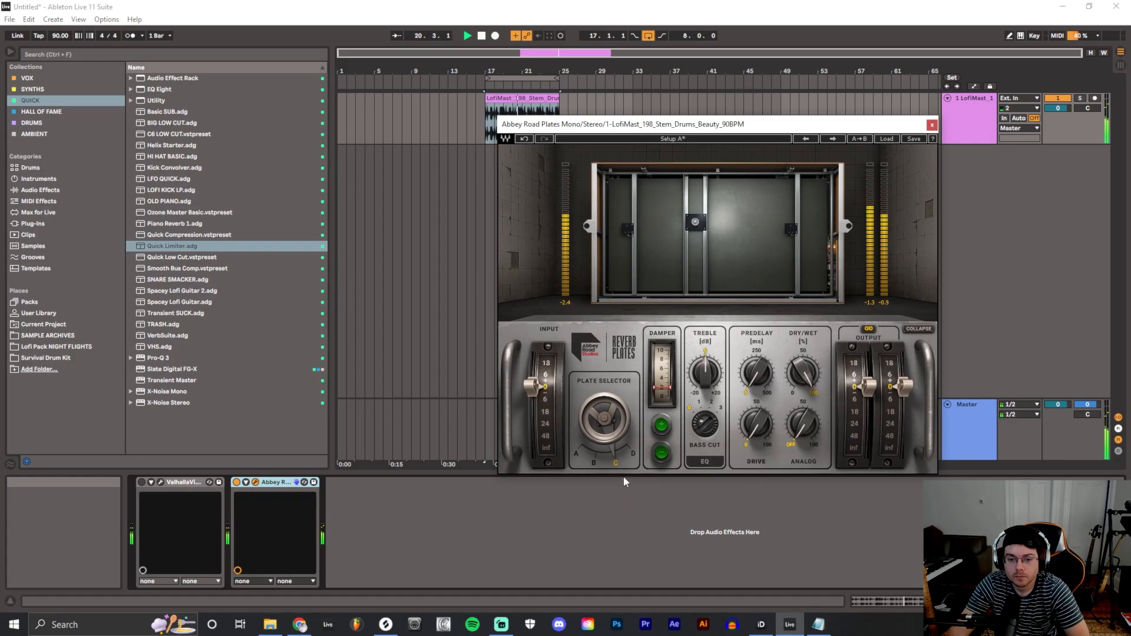
left_click(633, 454)
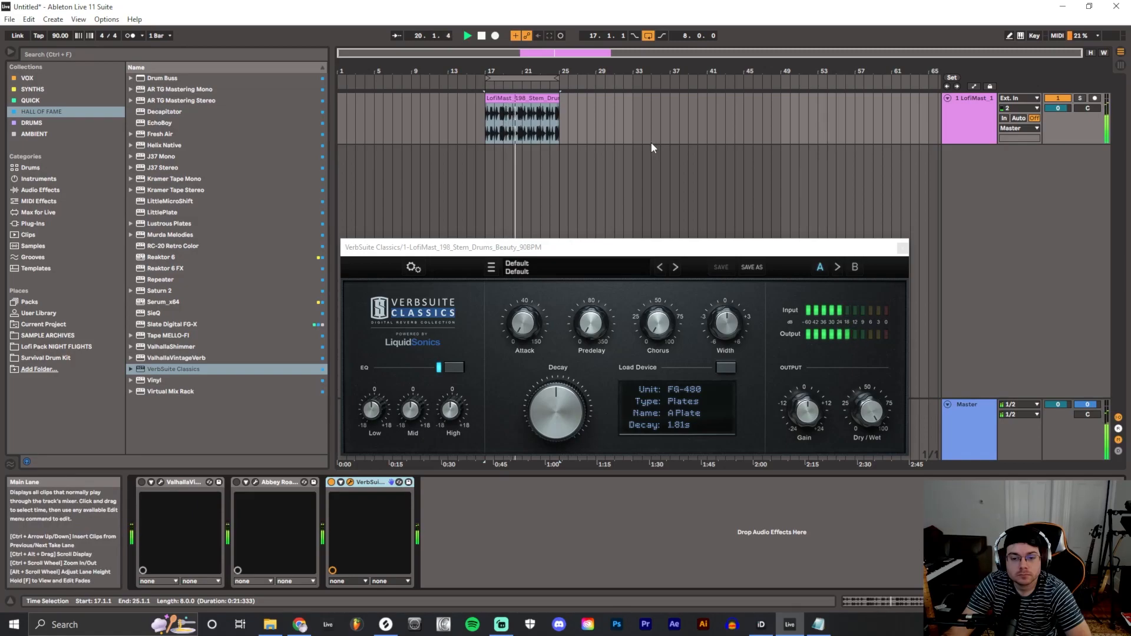
- Stop playback and filter the VerbSuite Classics device browser to the Spaces type
left_click(481, 37)
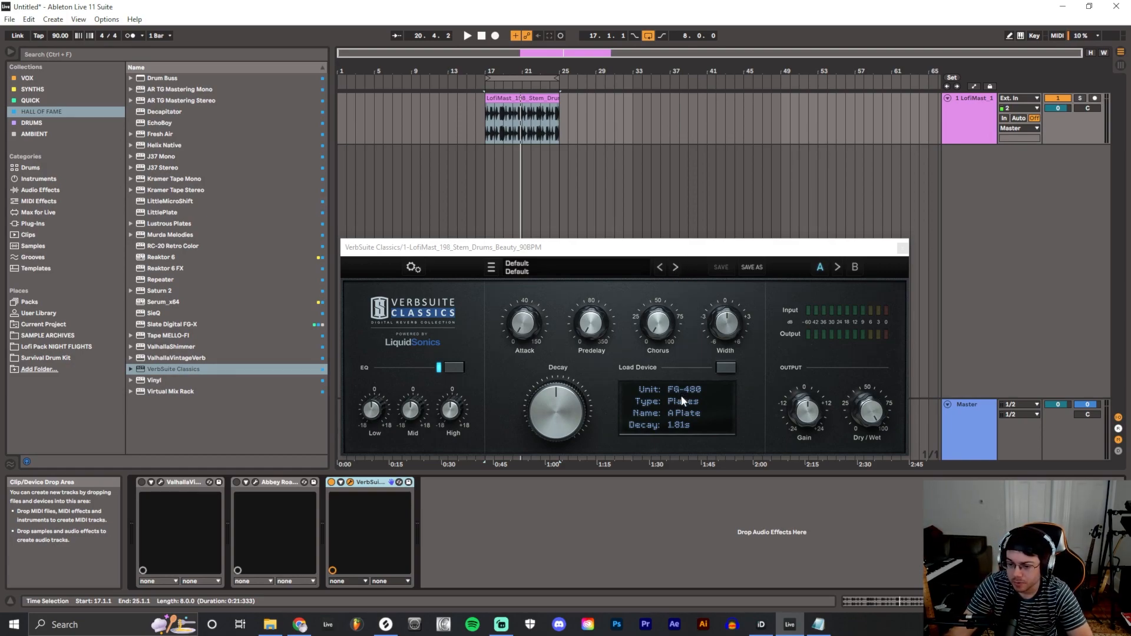
left_click(684, 428)
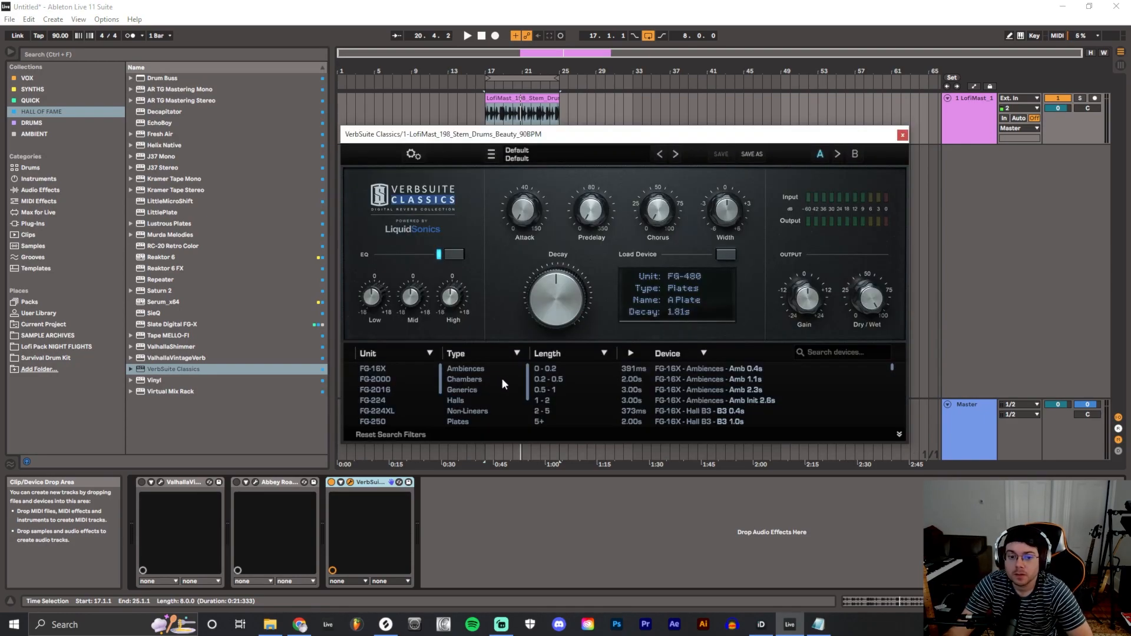
left_click_drag(529, 389, 528, 418)
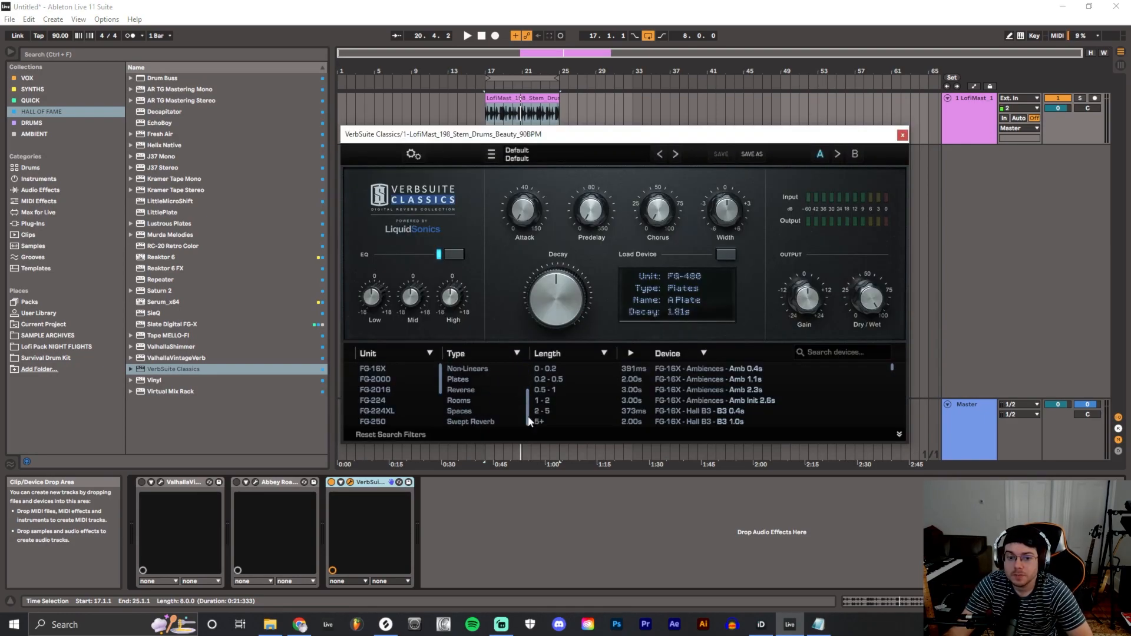
left_click(489, 412)
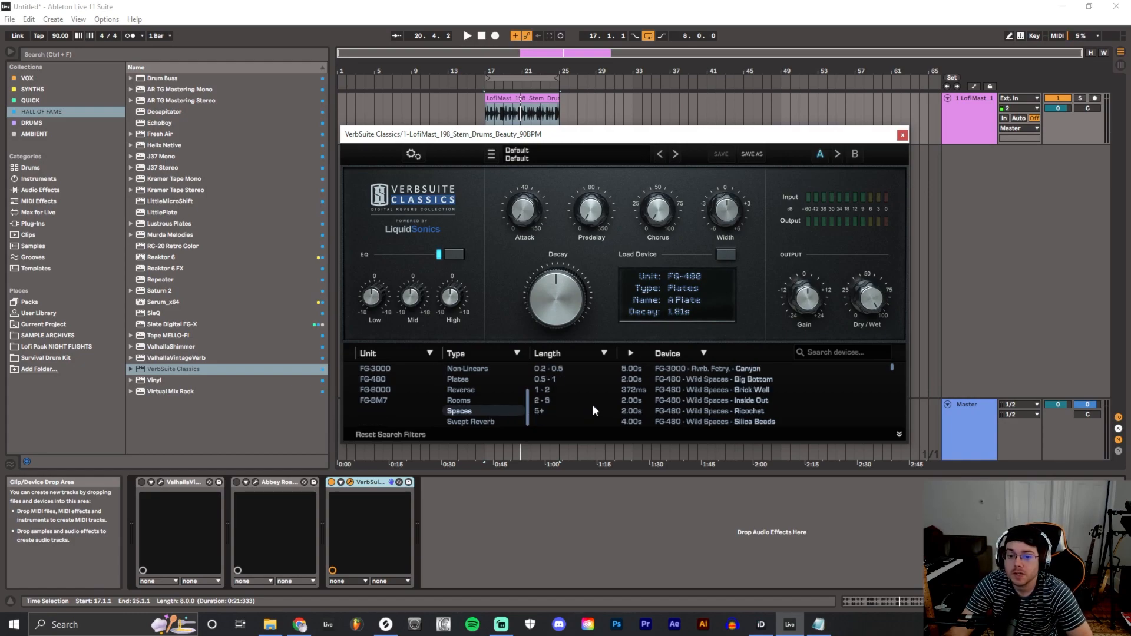
- Browse the Spaces devices by reverb length, filtering by 5+, 2 - 5 and 1 - 2
left_click(563, 412)
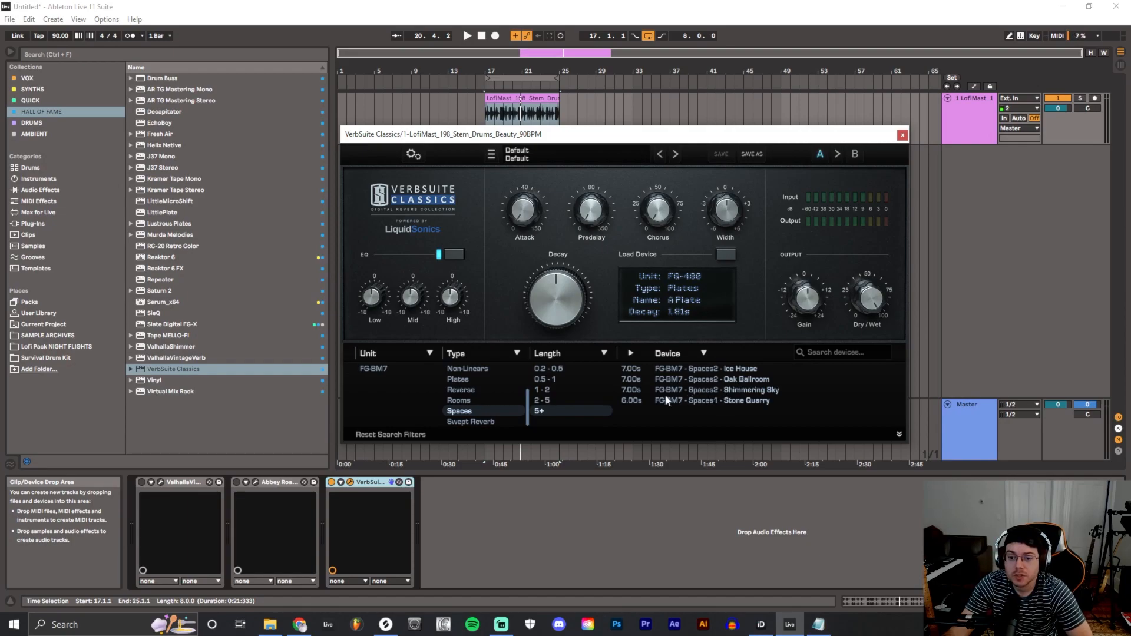
left_click(581, 401)
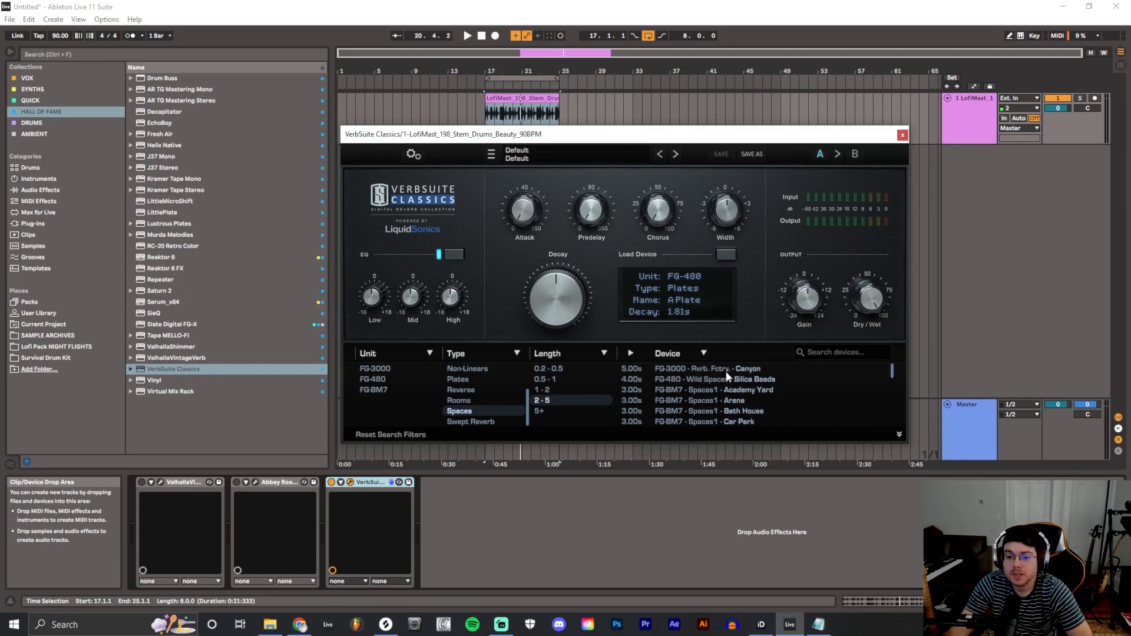
left_click(606, 390)
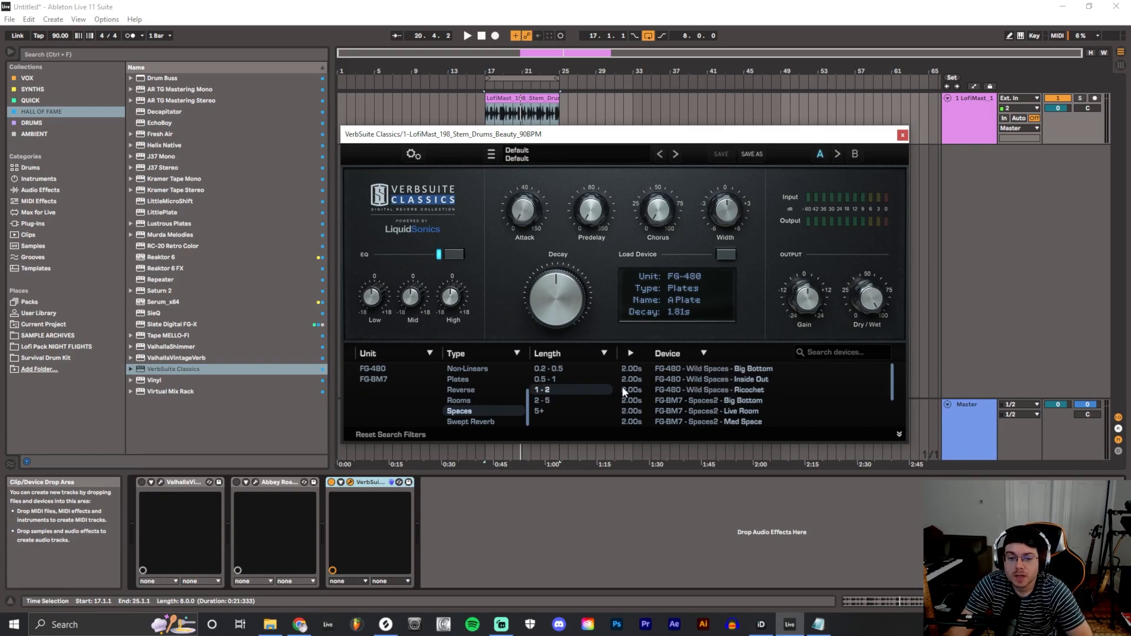
- Filter the VerbSuite Classics device browser to the Rooms type with a length of 0.5 - 1
left_click(482, 402)
left_click(545, 381)
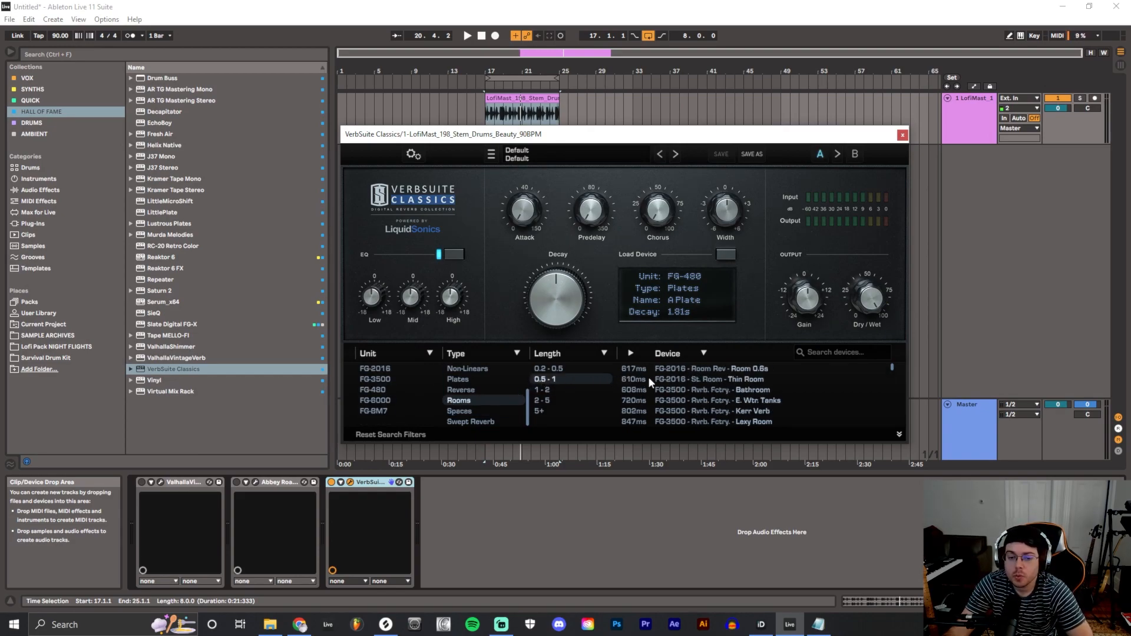
mouse_move(892, 366)
left_mouse_down()
mouse_move(901, 425)
mouse_move(899, 363)
left_mouse_up()
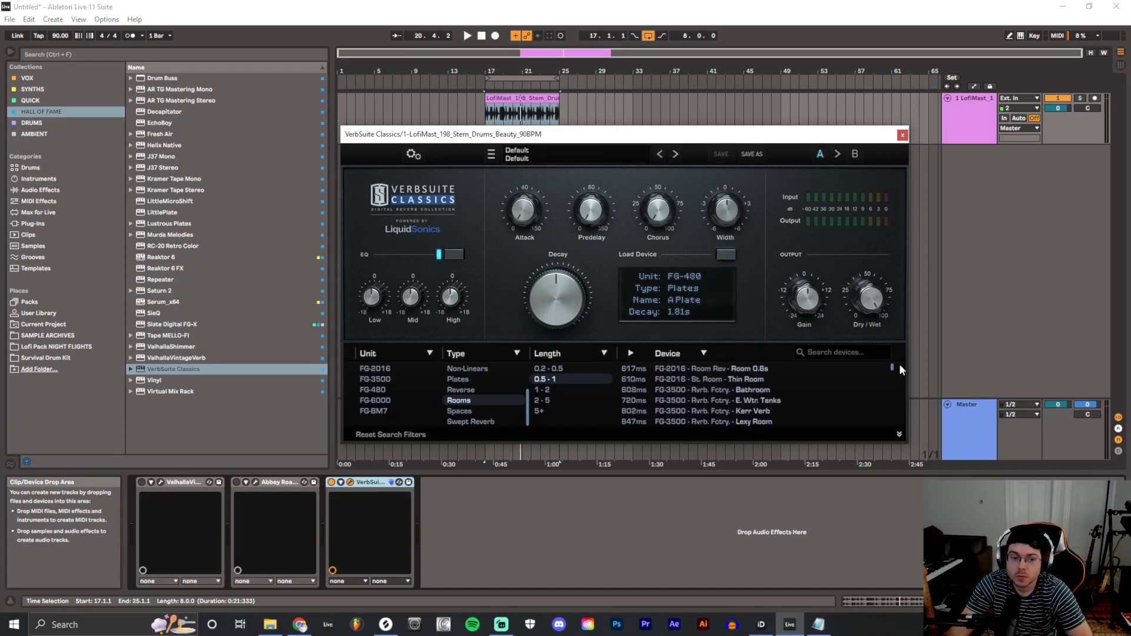
- Narrow the room devices to the FG-2016 unit, then expand the device browser and collapse it again
left_click_drag(528, 417, 524, 386)
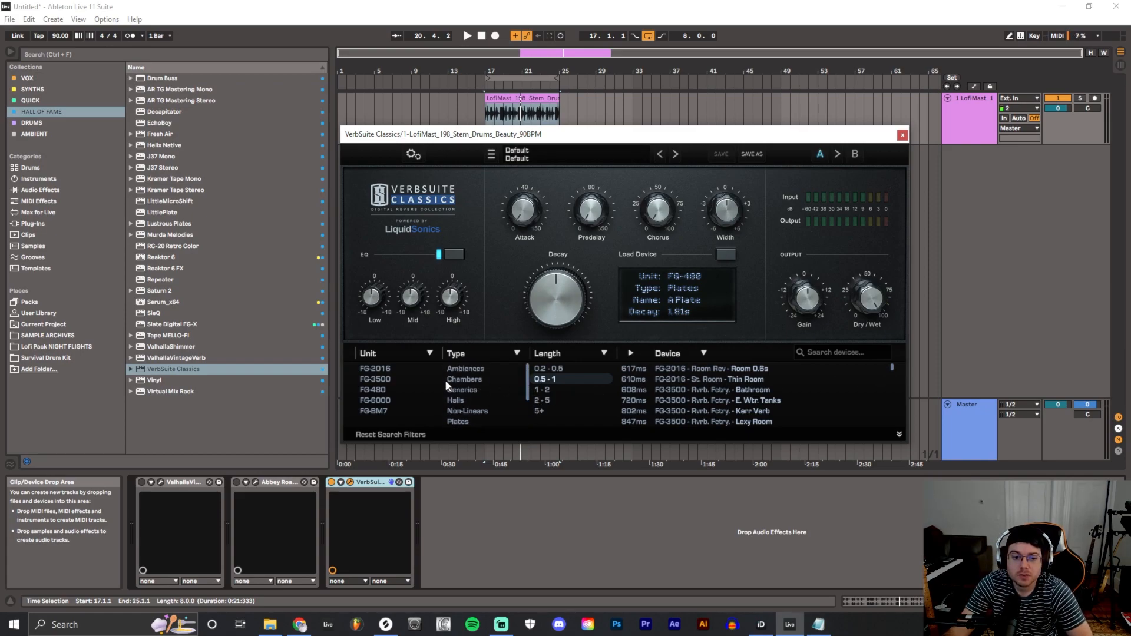
left_click(386, 370)
left_click(900, 434)
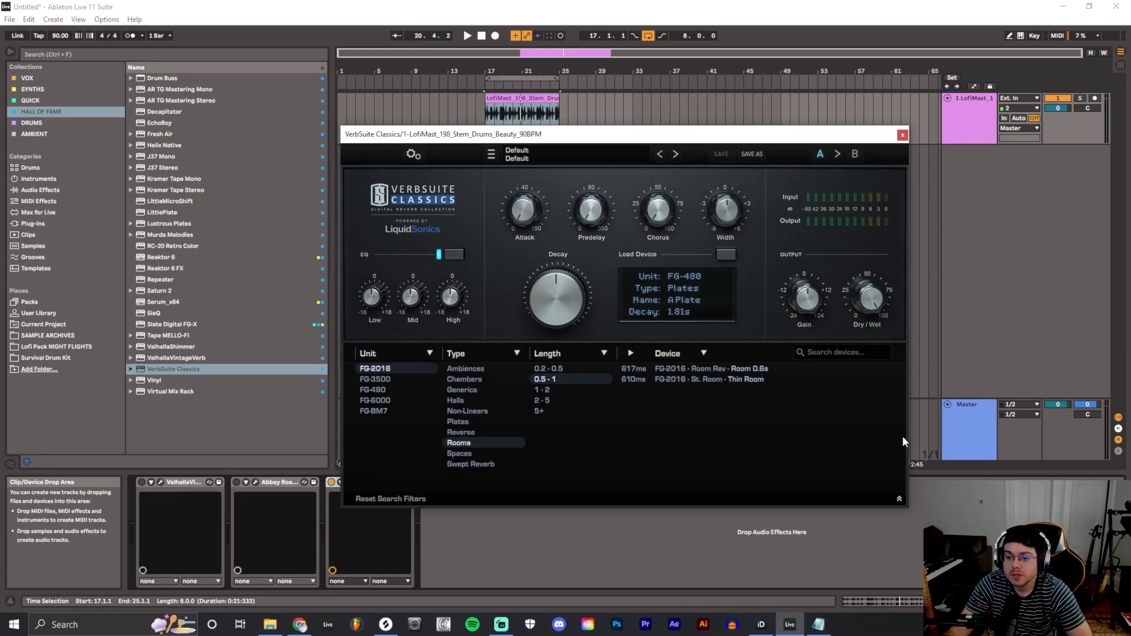
left_click(900, 500)
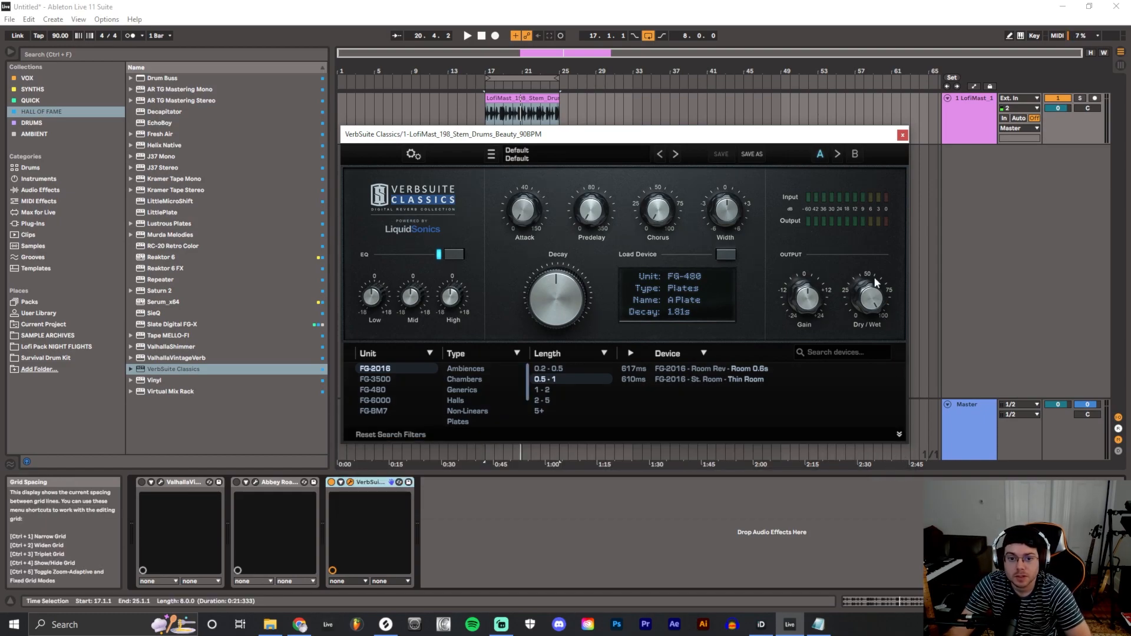
- Play the drum loop and audition the FG-16X devices Room 0.2s, Room 0.3s, Room 0.5s, Room 1.7s and Room Init
left_click(485, 81)
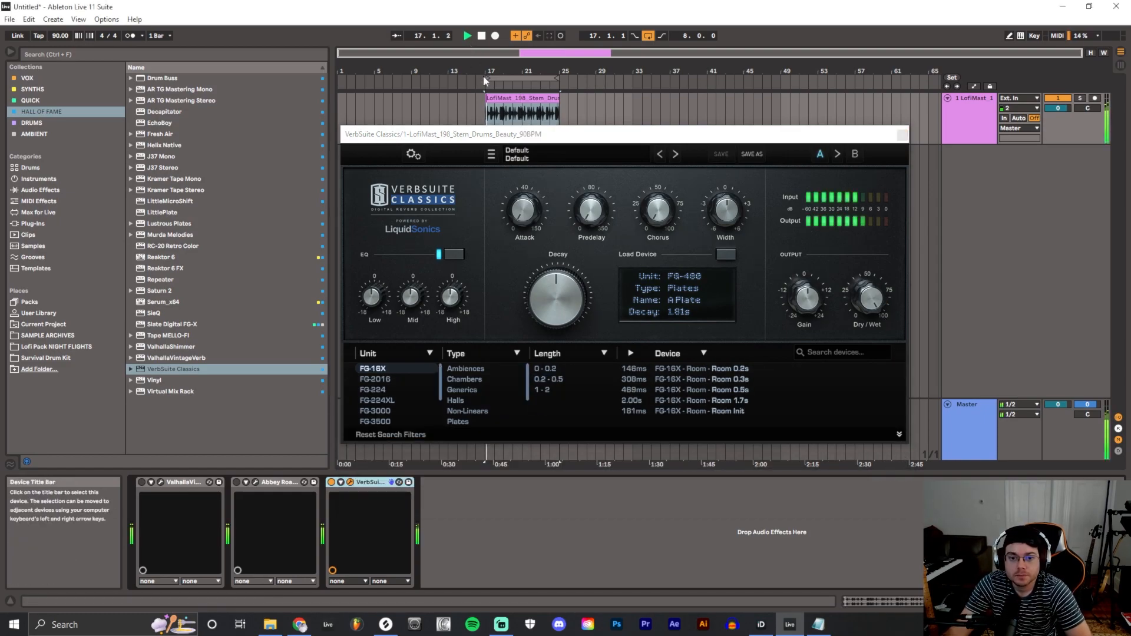
left_click(722, 372)
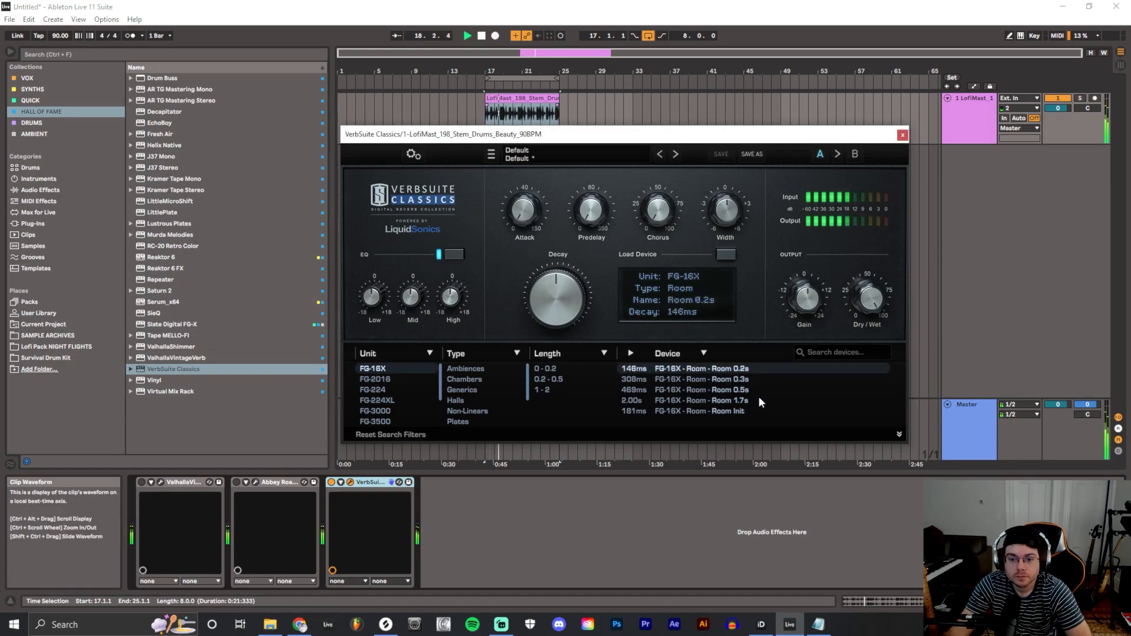
left_click(747, 381)
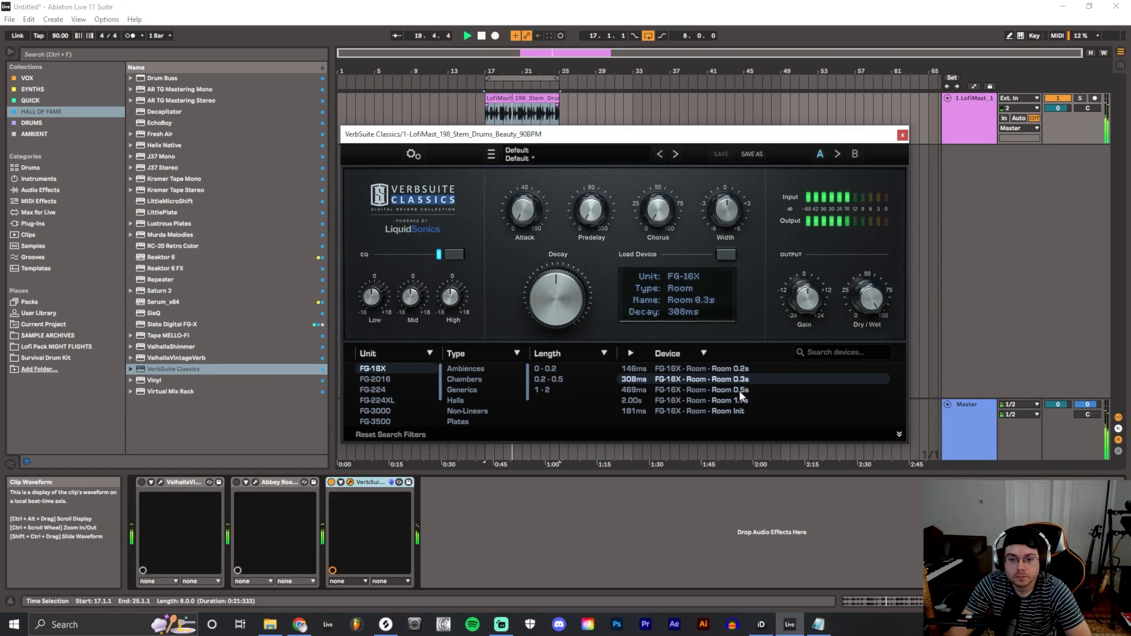
left_click(740, 390)
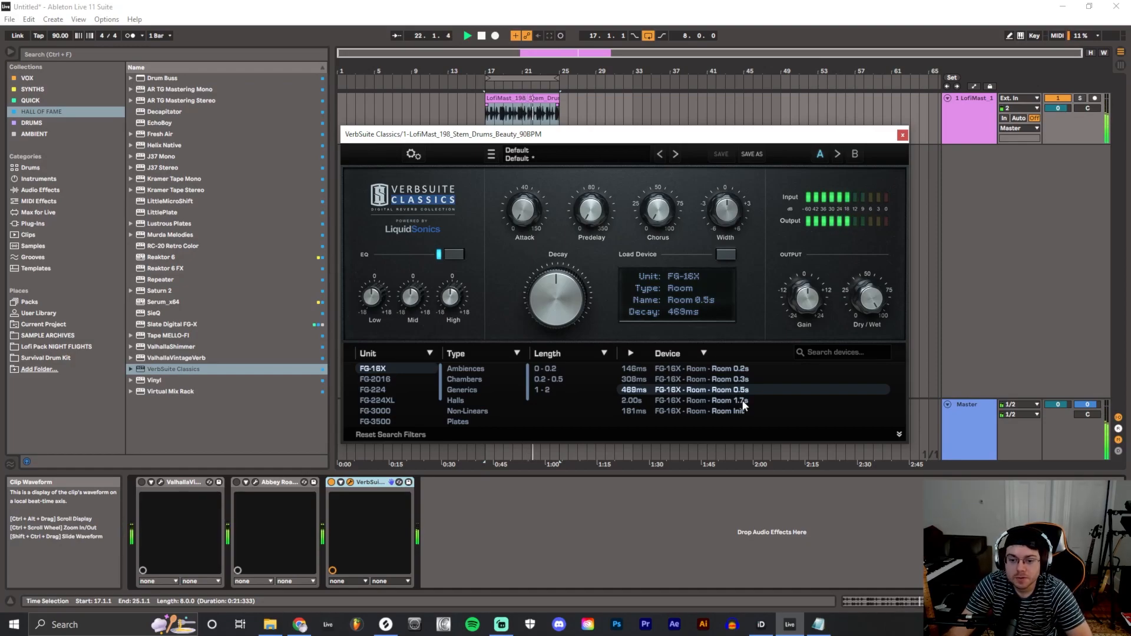
left_click(743, 403)
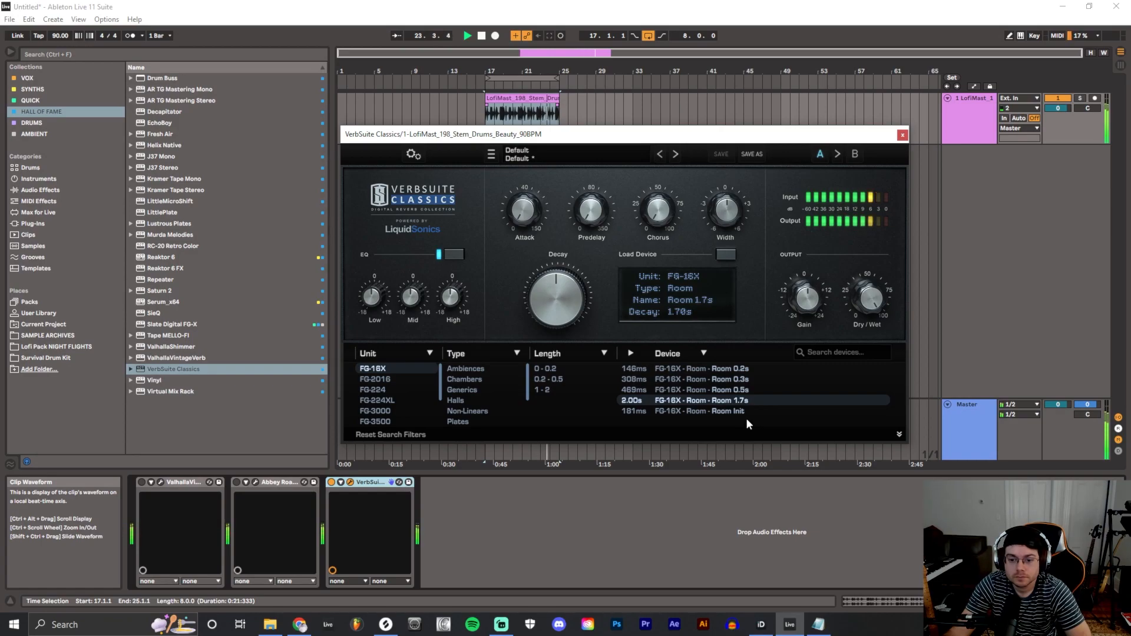
left_click(745, 412)
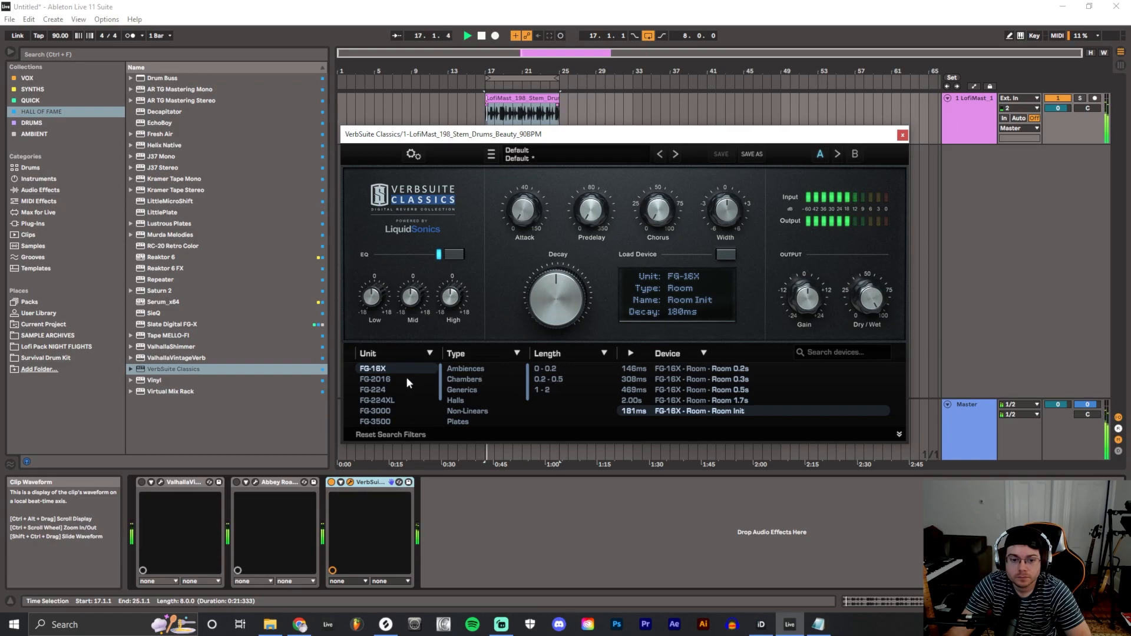
- Audition the FG-2016 devices Cold Room, Dry Lg. Room, Large 3.8s, Large Room, Lush 1.5s and Lush 3.2s, and stop playback
left_click(380, 379)
left_click(698, 369)
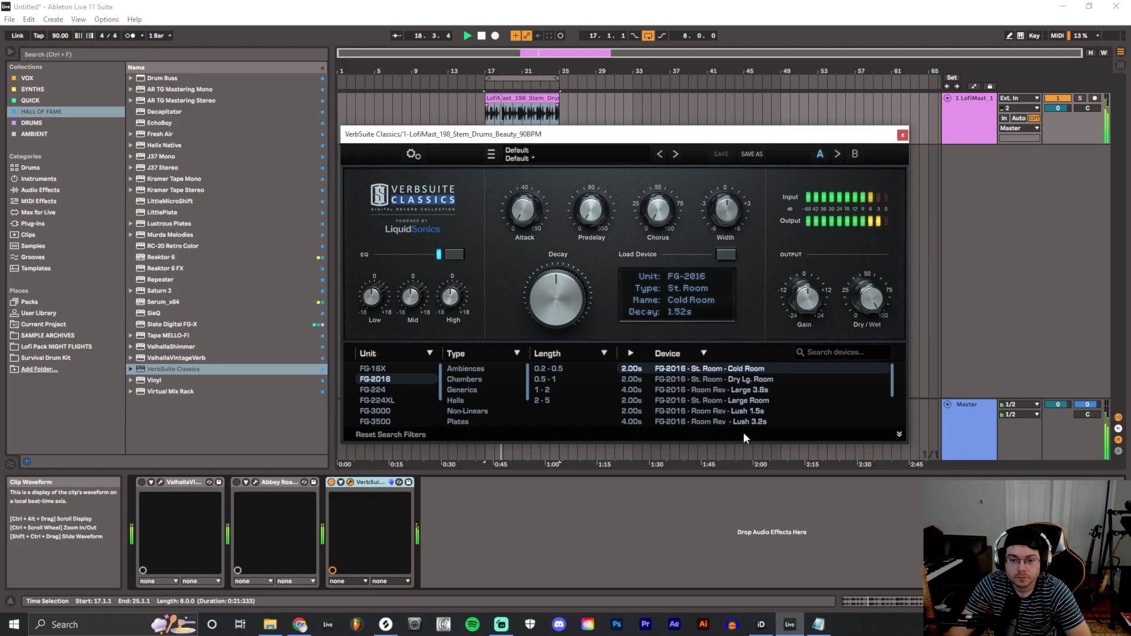
left_click(755, 379)
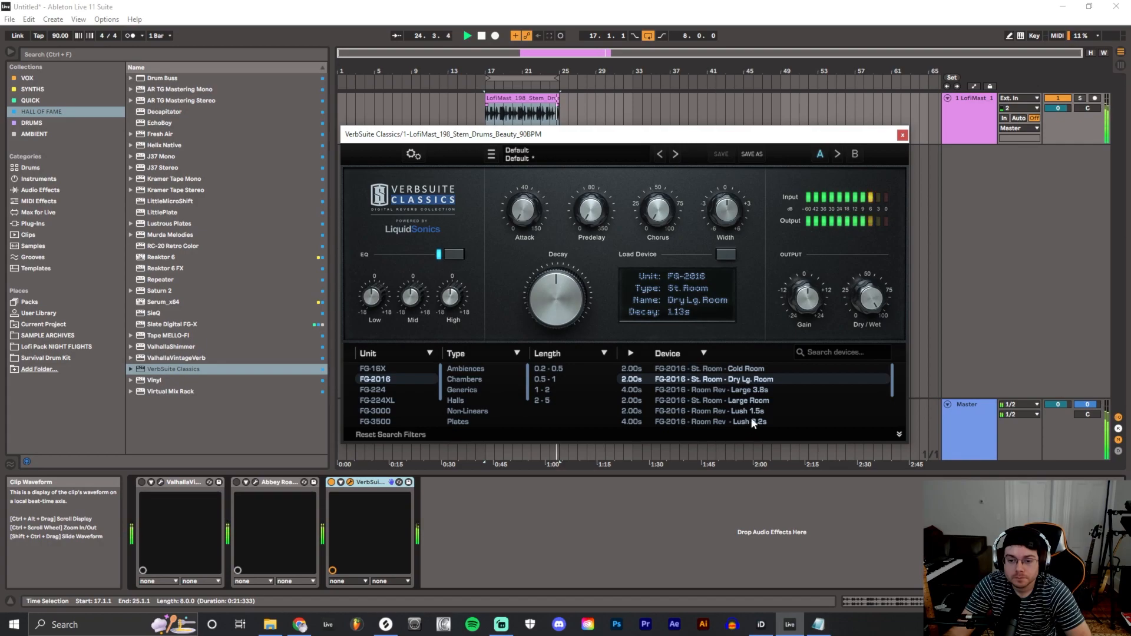
left_click(757, 391)
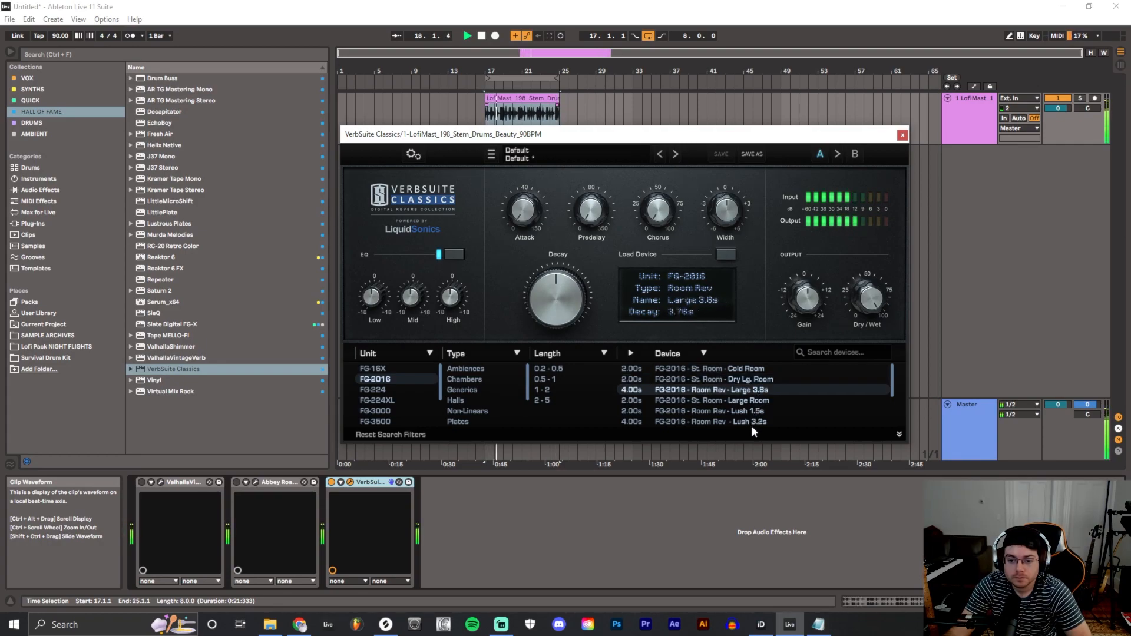
left_click(759, 402)
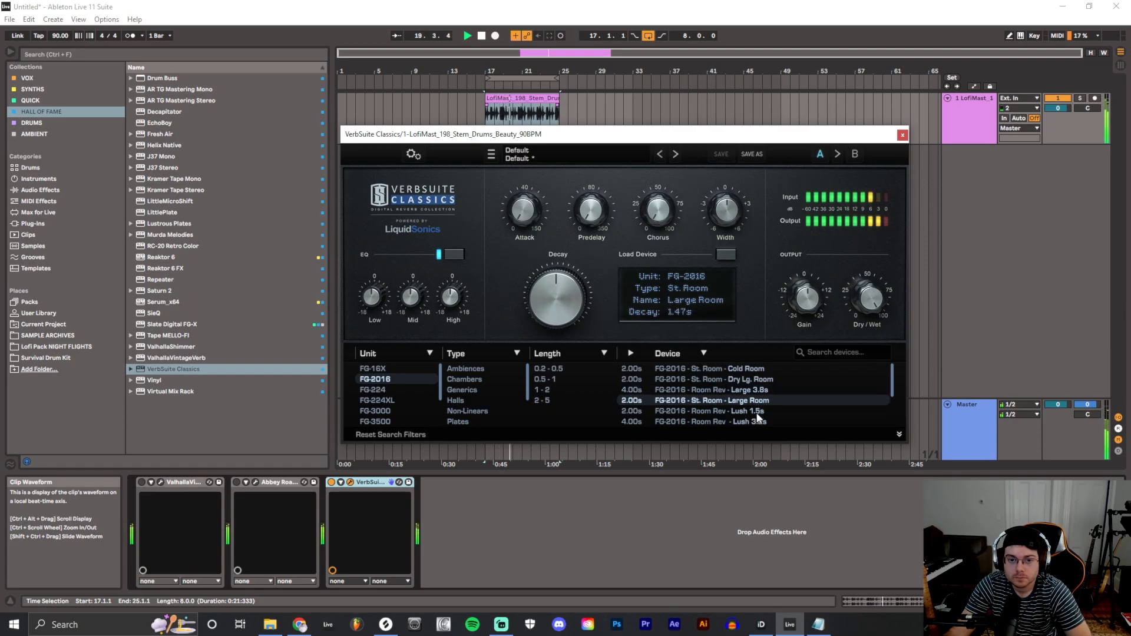
left_click(757, 412)
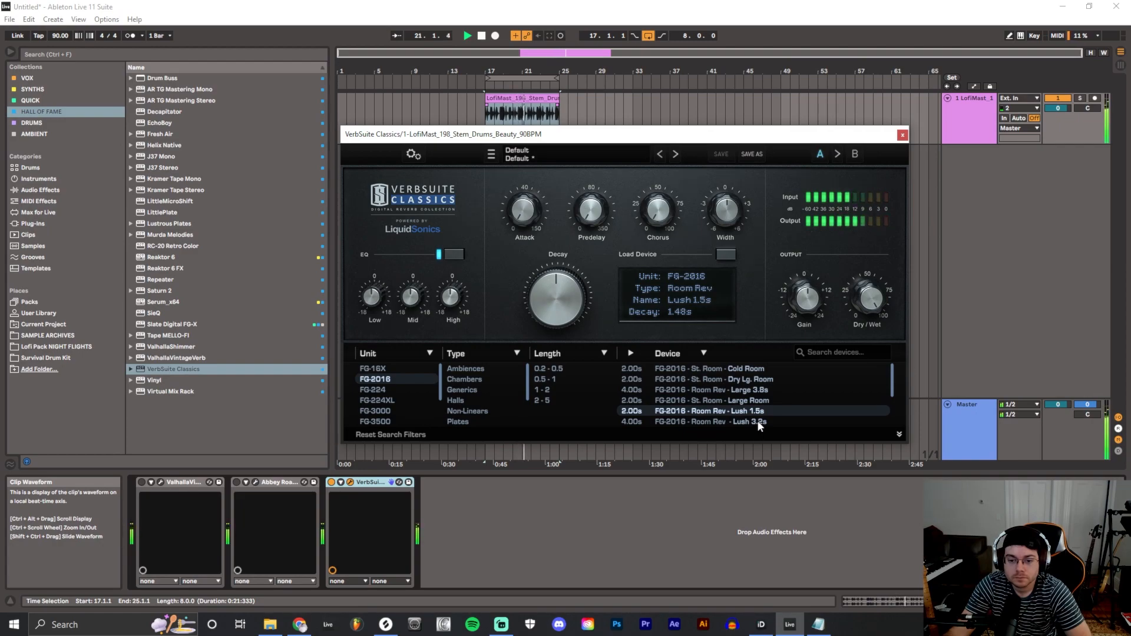
left_click(760, 423)
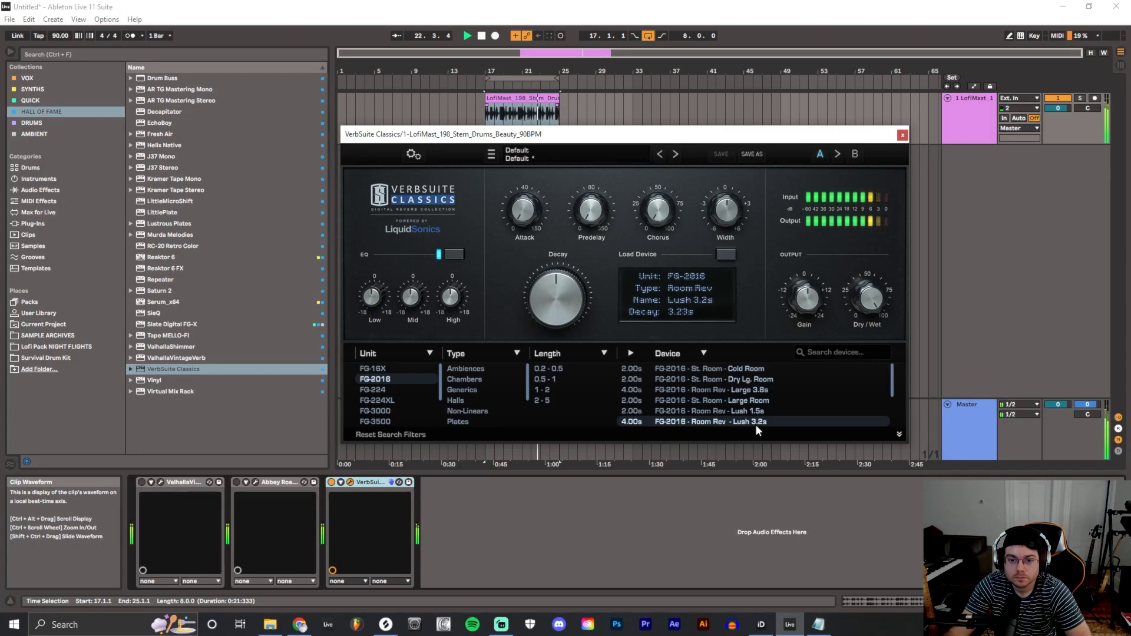
left_click(482, 36)
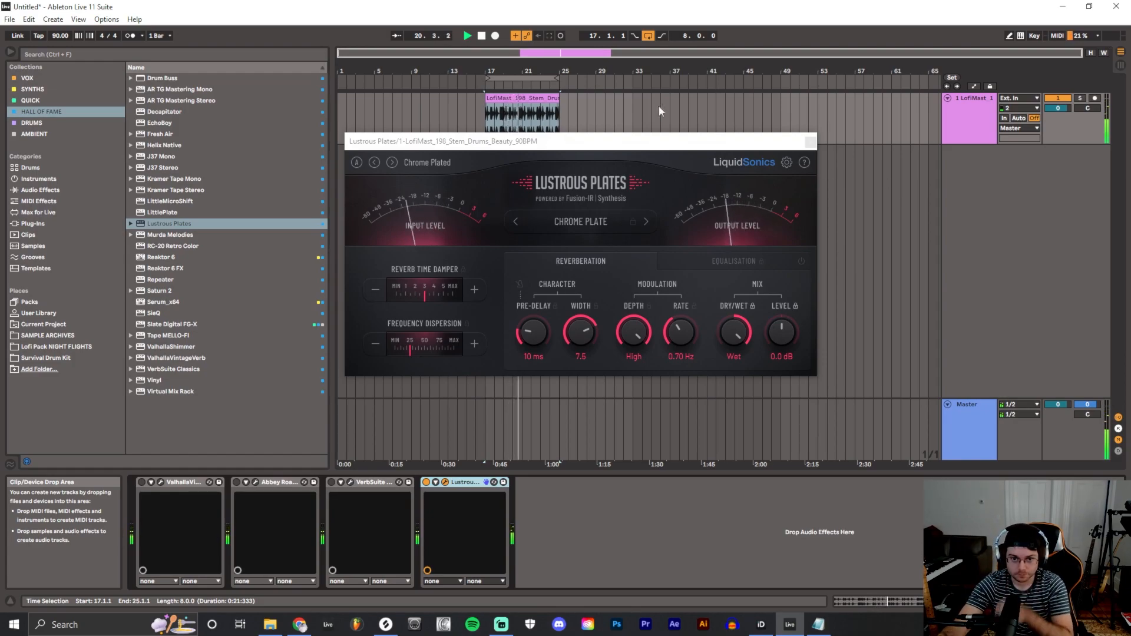
- Stop playback and look through the preset list and the plate type list in Lustrous Plates
left_click(482, 36)
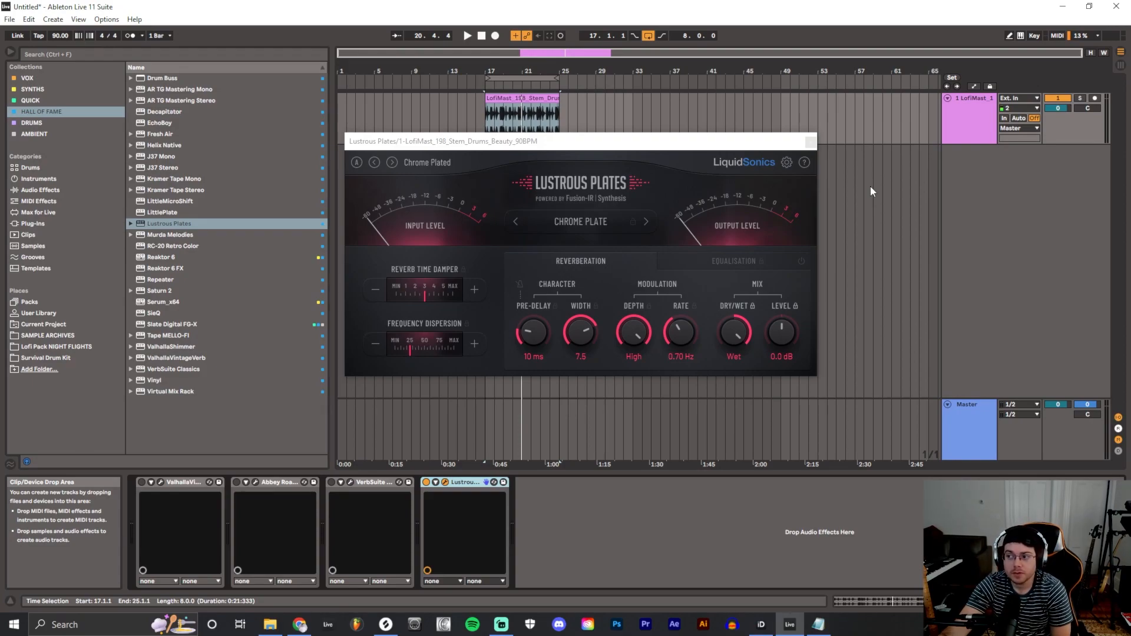
left_click(444, 162)
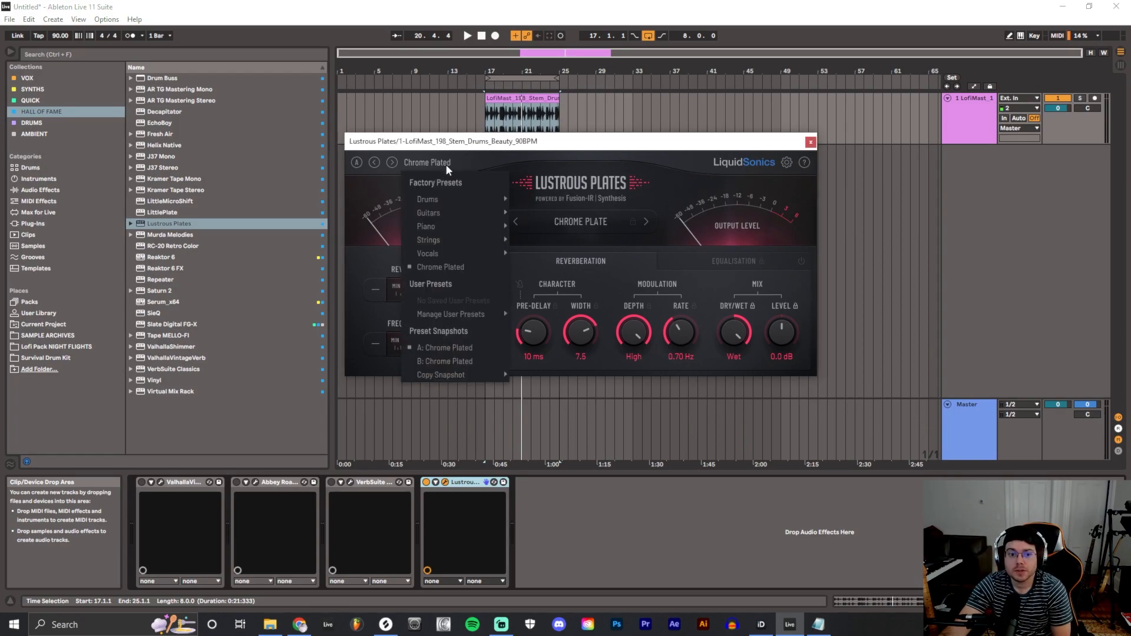
left_click(516, 159)
left_click(592, 228)
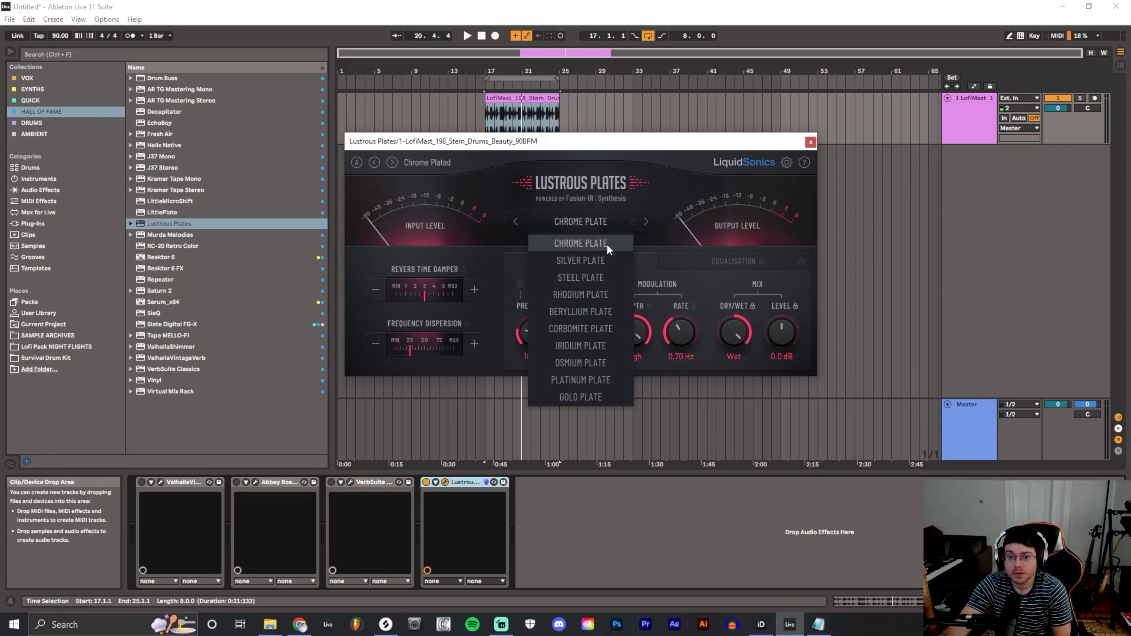
- Play the drum loop through Lustrous Plates and audition the Chrome, Silver, Steel and Rhodium plates
left_click(504, 77)
key("space")
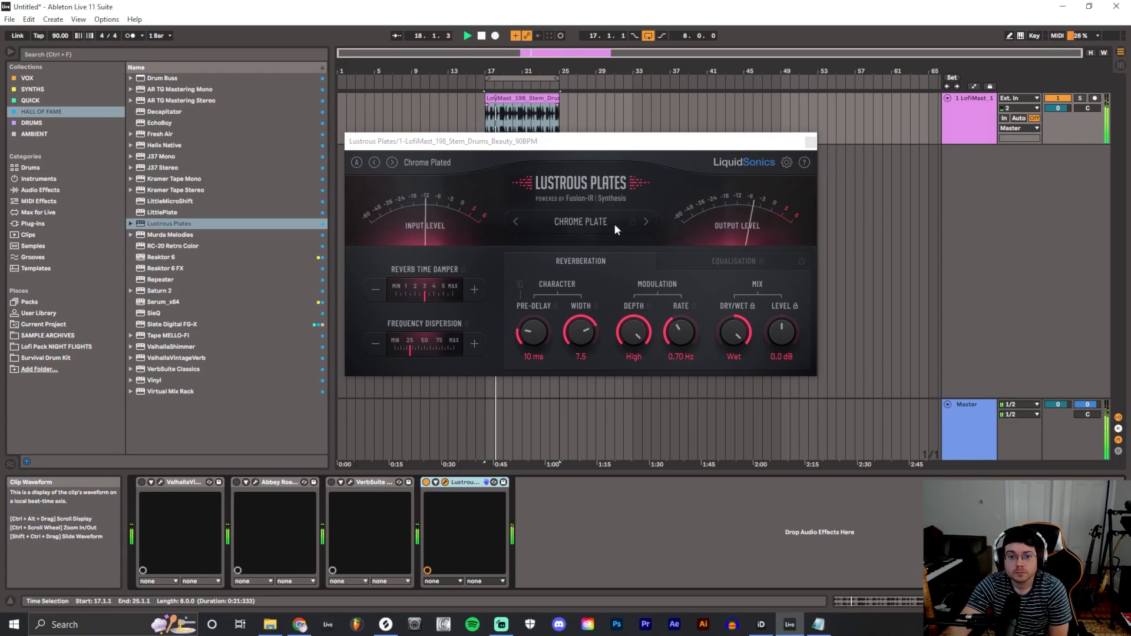
left_click(614, 224)
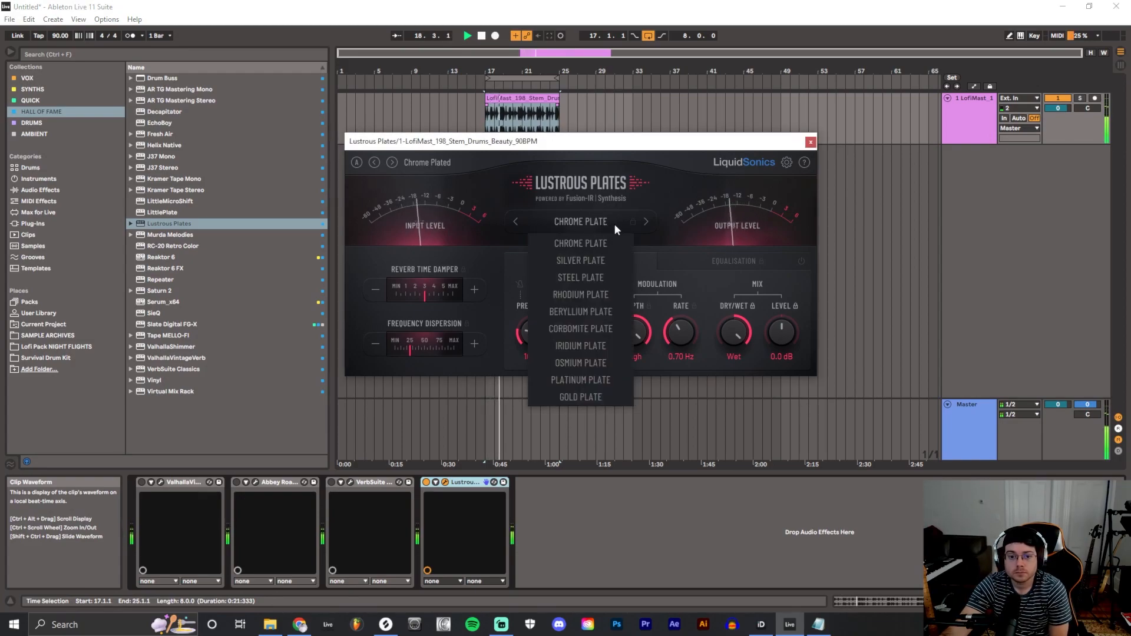
left_click(599, 260)
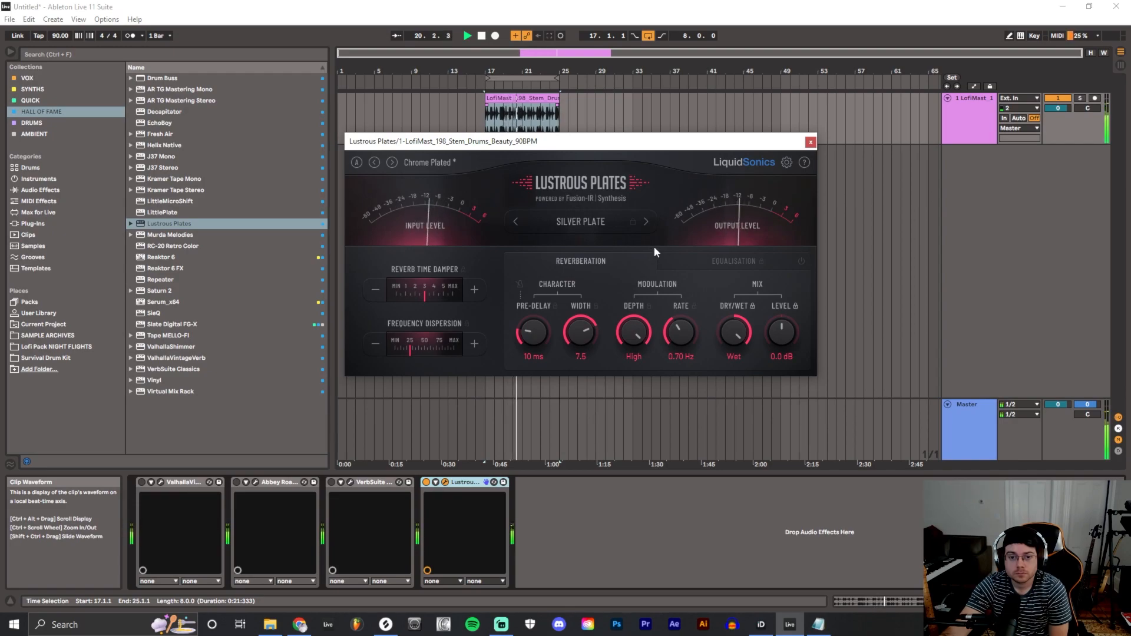
left_click(624, 225)
left_click(603, 272)
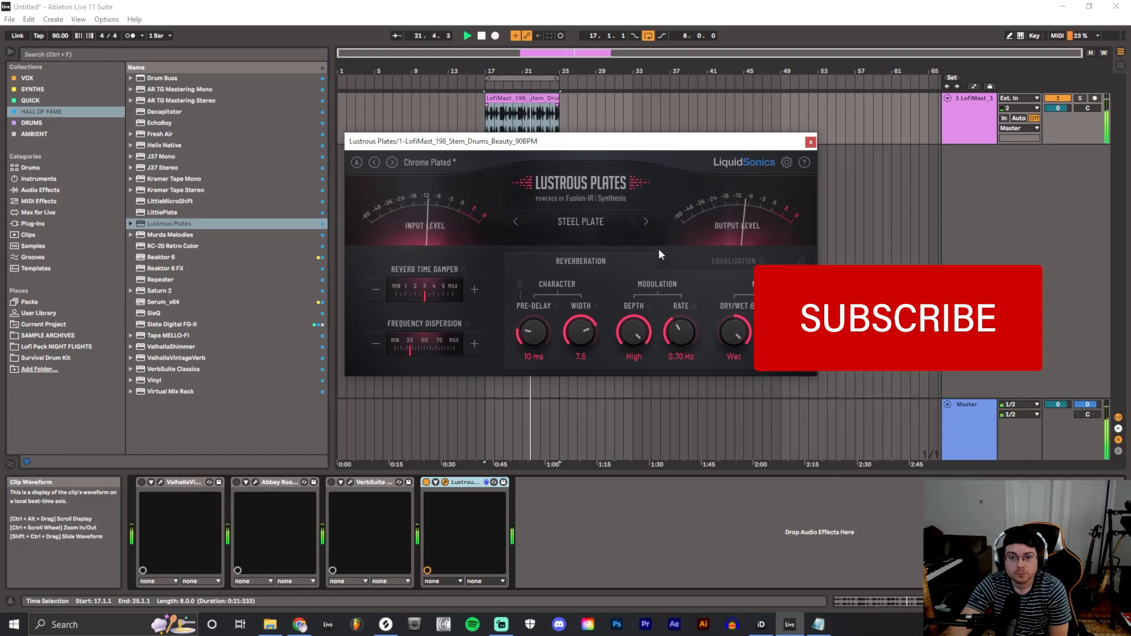
left_click(616, 225)
left_click(606, 294)
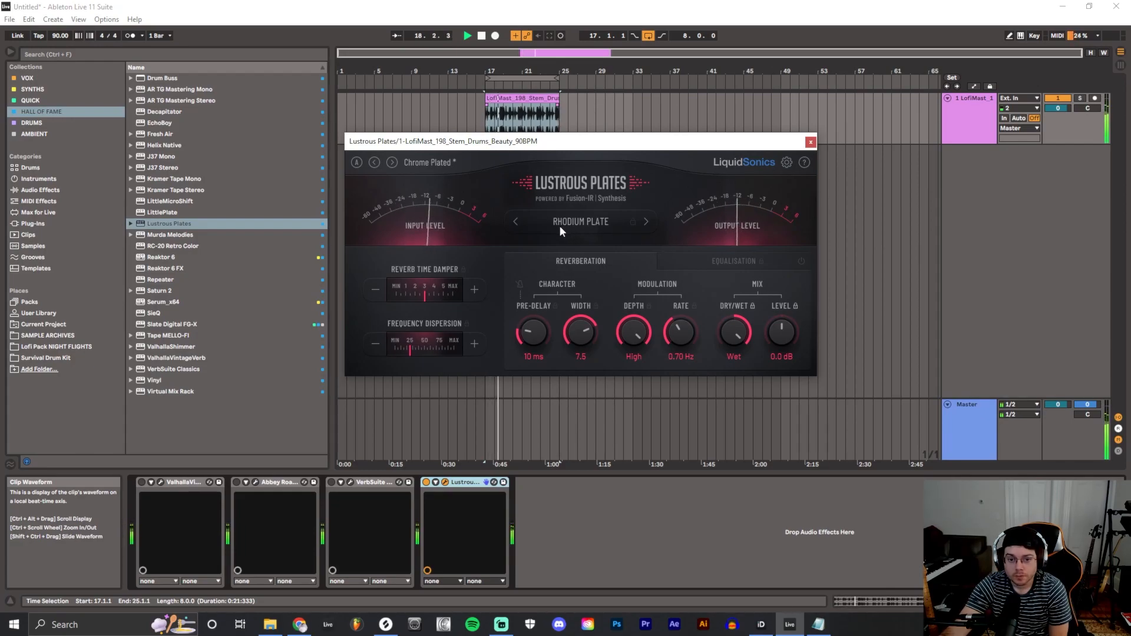
- Audition the Beryllium Plate and the Corbomite Plate on the playing drum loop
left_click(624, 224)
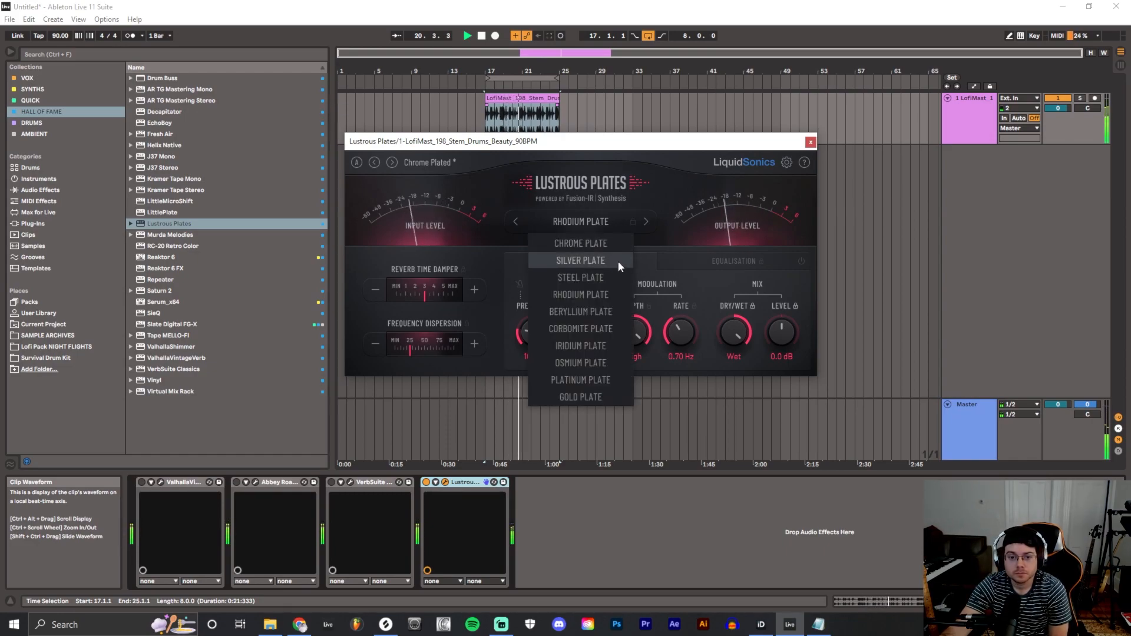
left_click(610, 306)
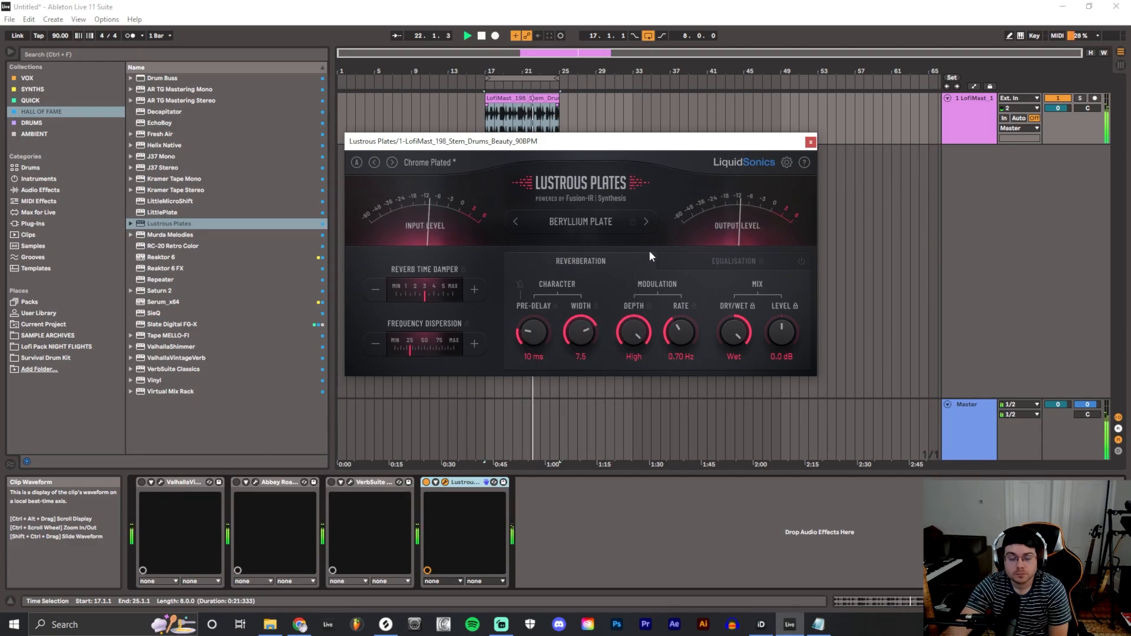
left_click(624, 224)
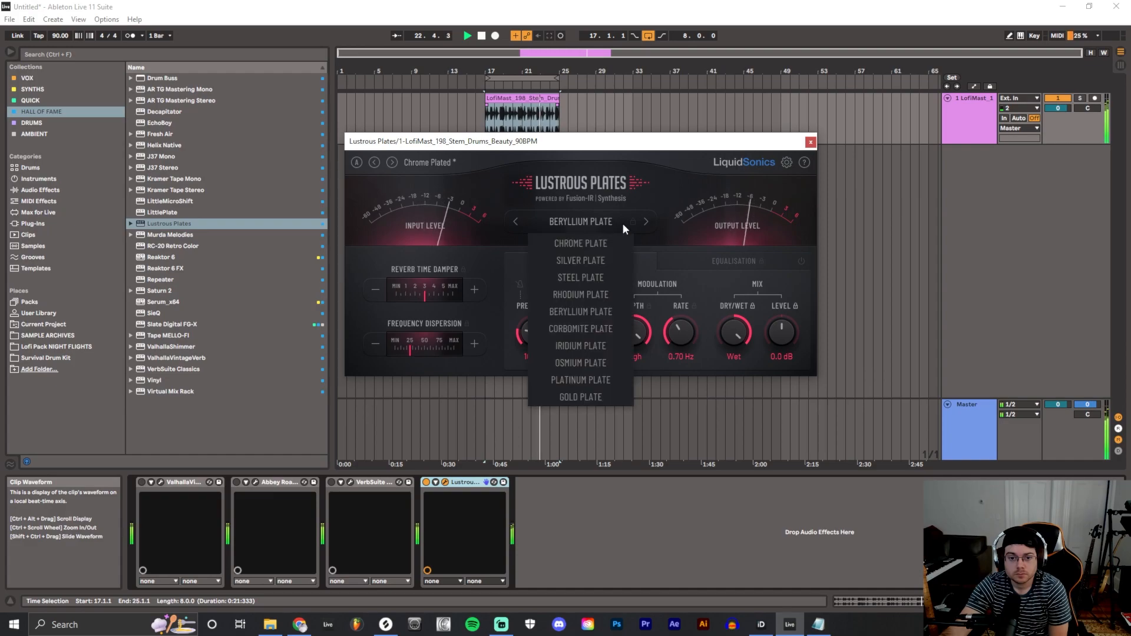
left_click(607, 325)
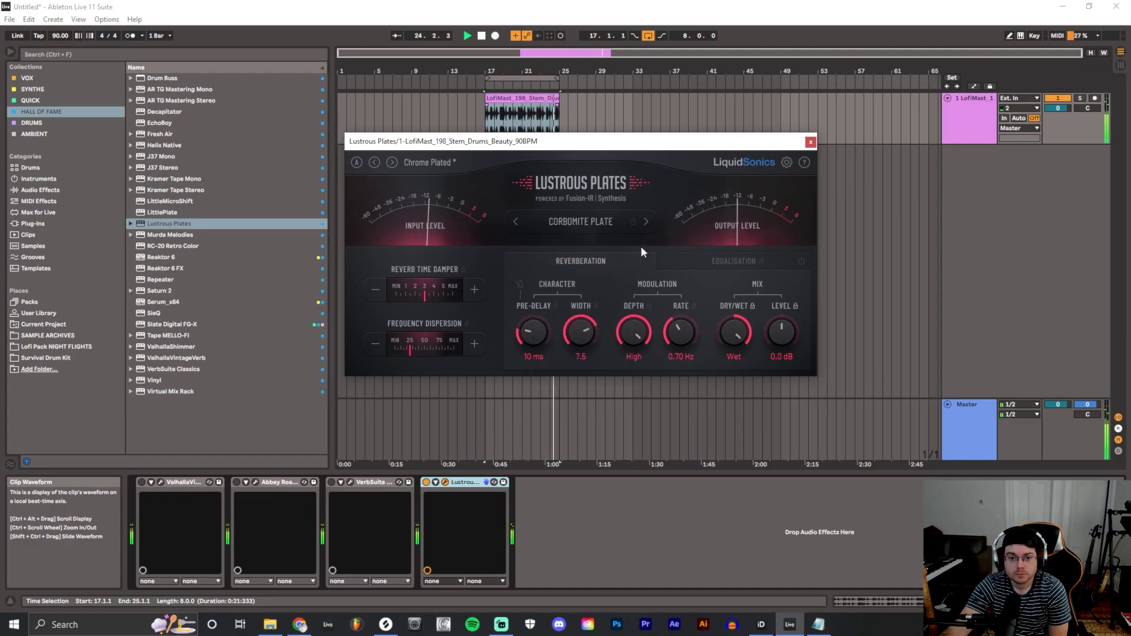
- Stop playback, show the equalisation settings of Lustrous Plates and return to its reverberation settings
left_click(481, 36)
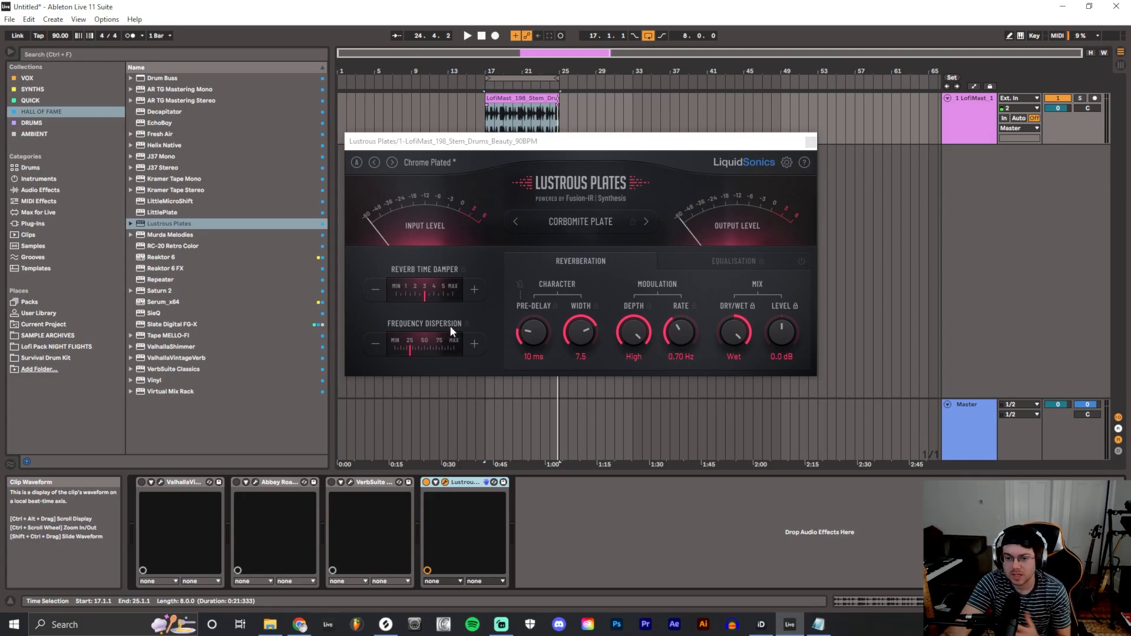
left_click(725, 261)
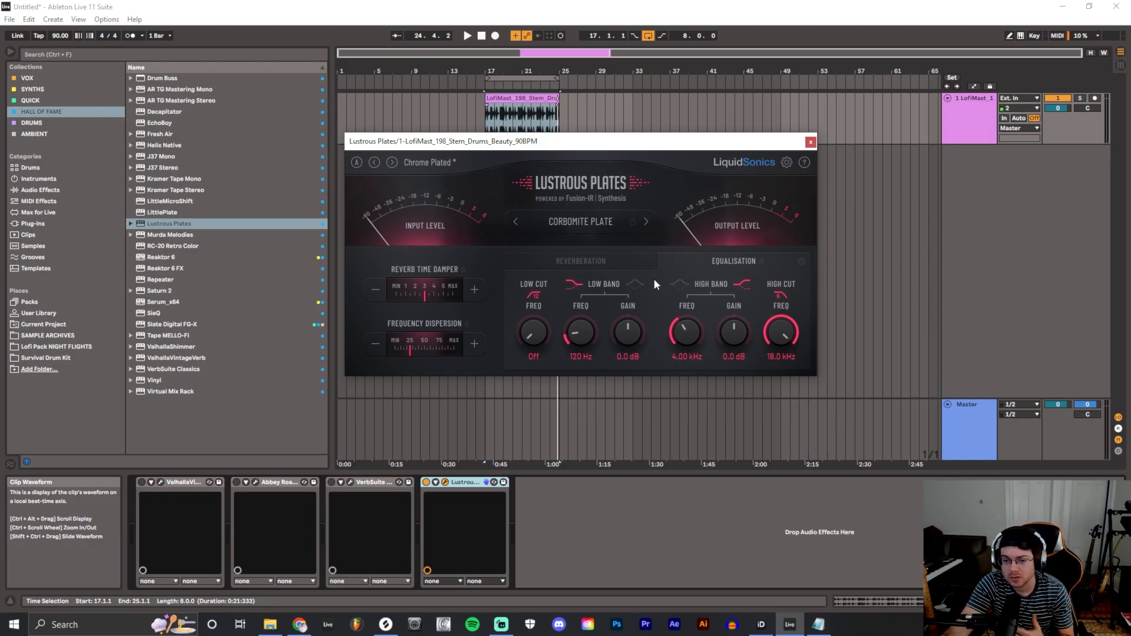
left_click(623, 259)
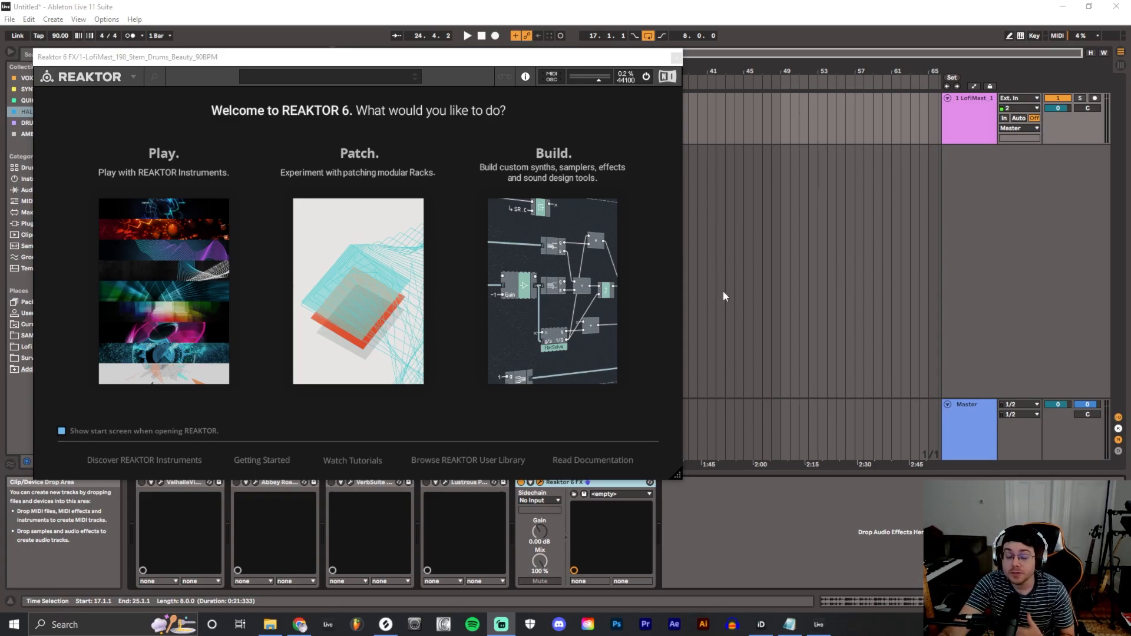
- Open the instrument player in Reaktor 6 FX and load Space Master Stereo.ens from the factory Effects
left_click(211, 309)
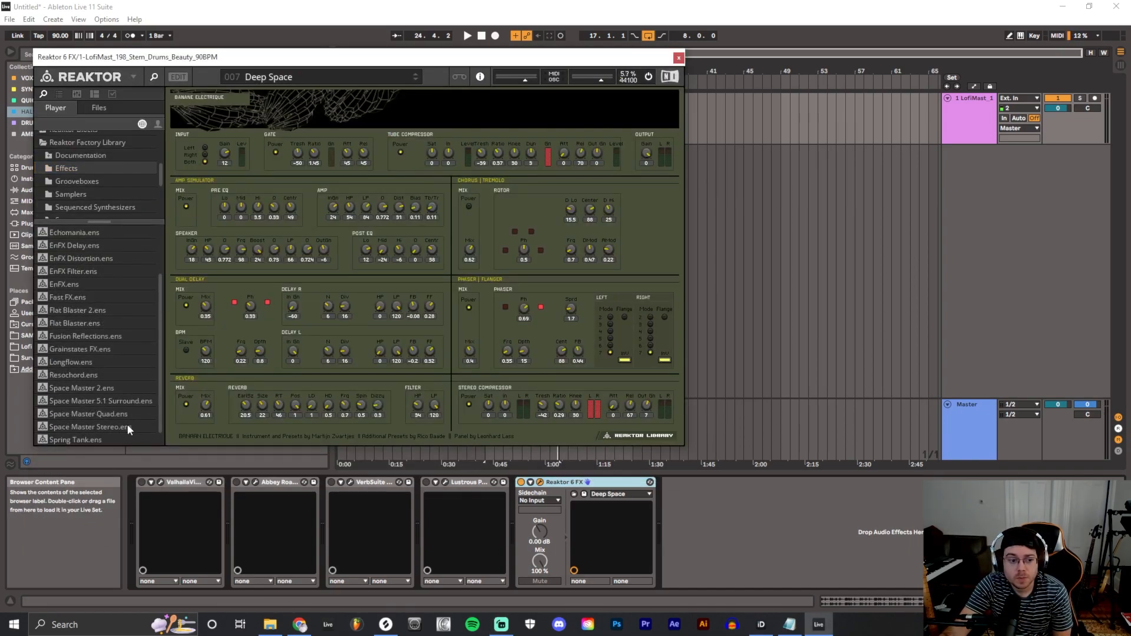
double_click(127, 425)
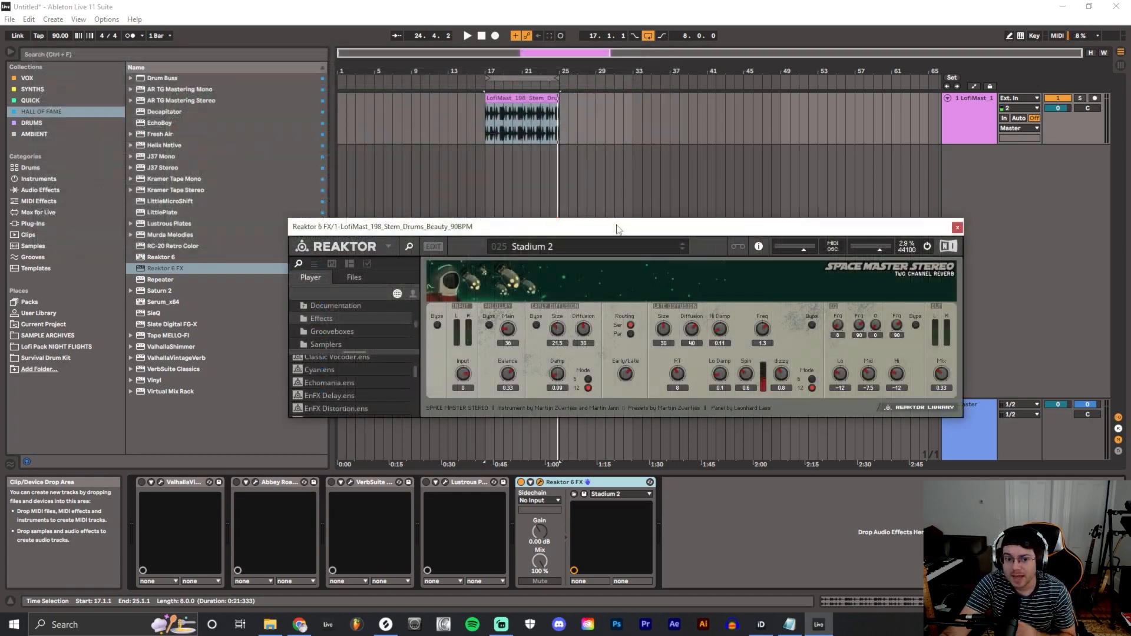
- Close the Abbey Road Plates and Lustrous Plates windows and move the Reaktor window slightly higher
left_click(470, 483)
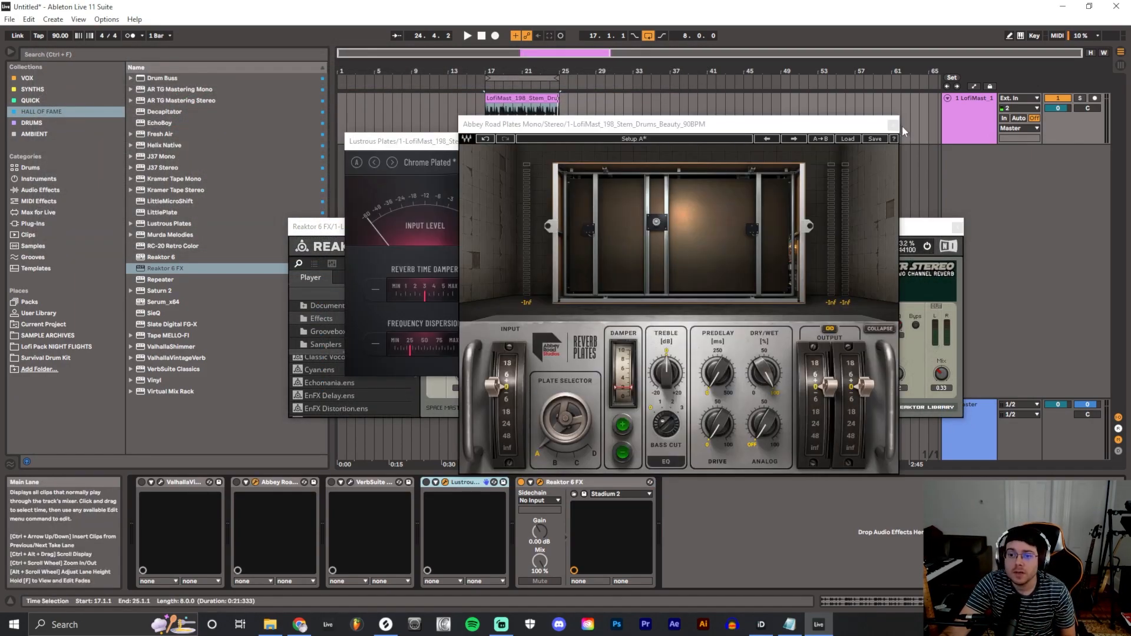
left_click(893, 124)
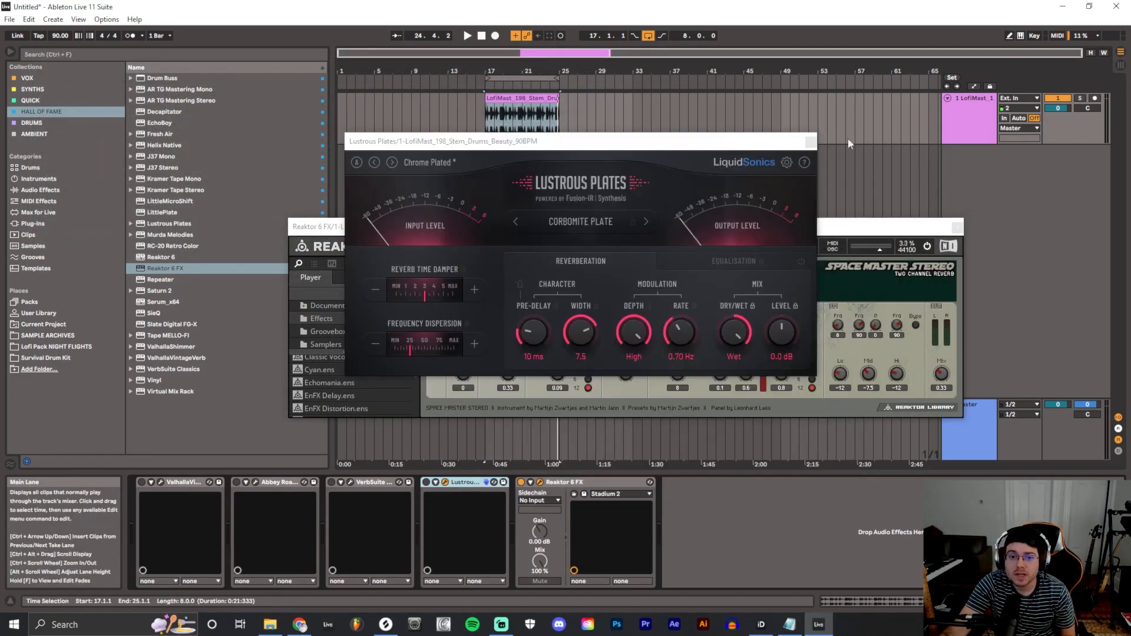
left_click(814, 133)
left_click_drag(714, 227, 717, 186)
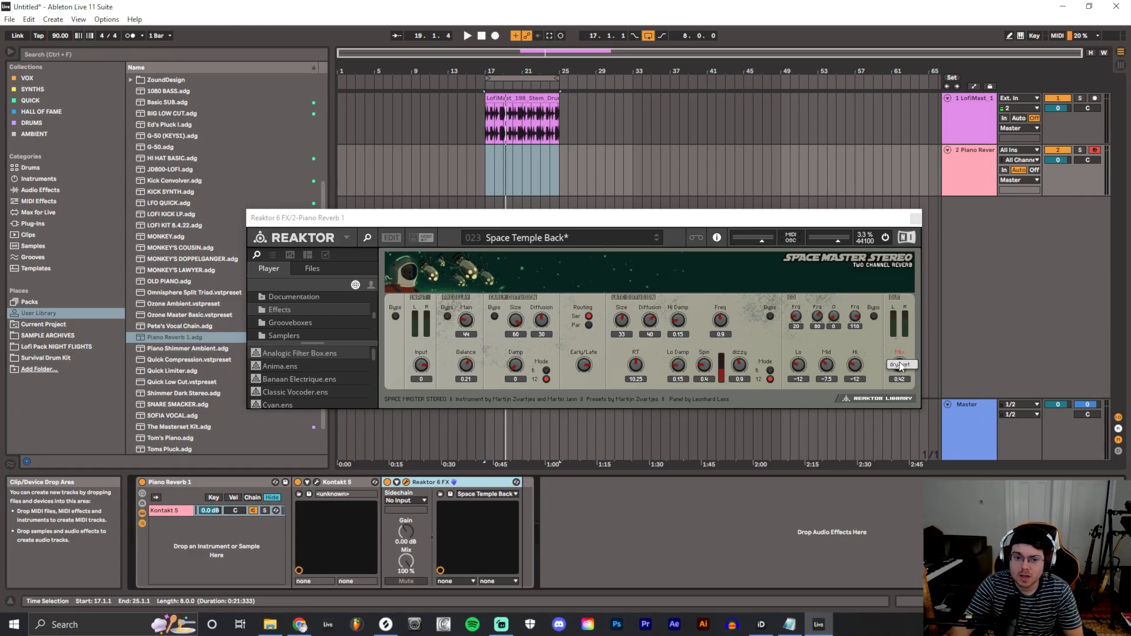
- Show the Space Master Stereo preset list and close it without choosing another preset
left_click(592, 235)
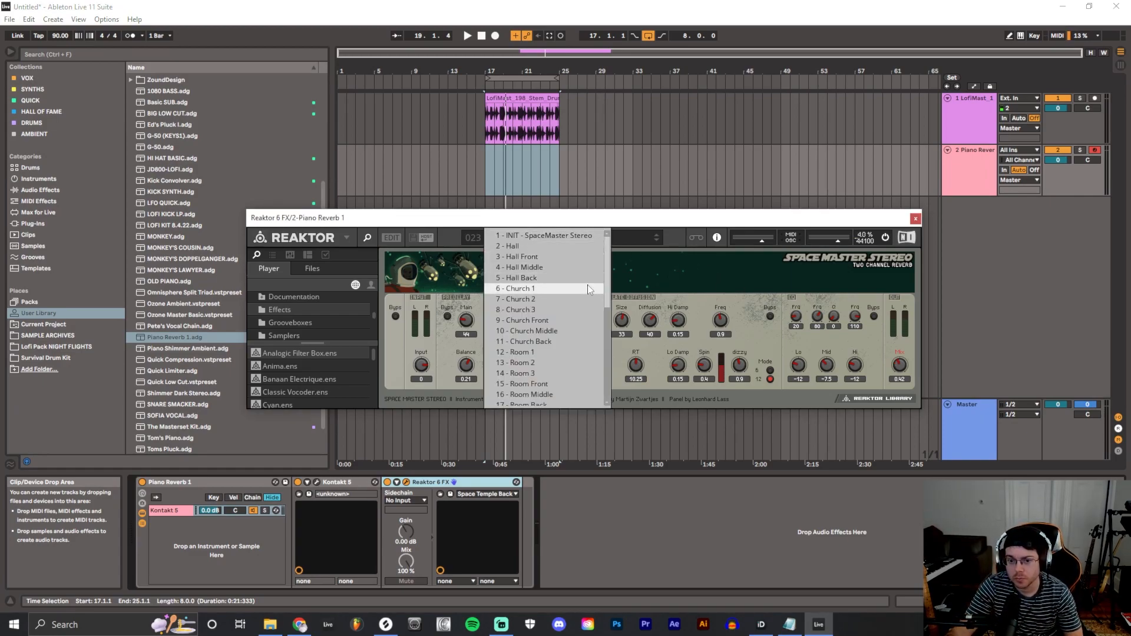
left_click(646, 273)
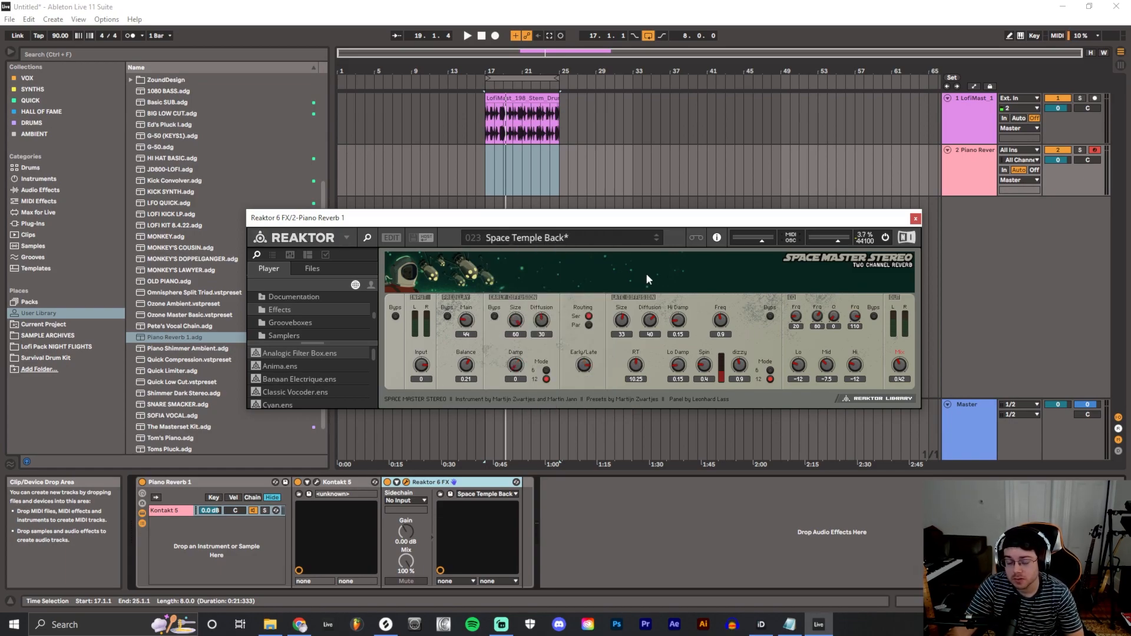